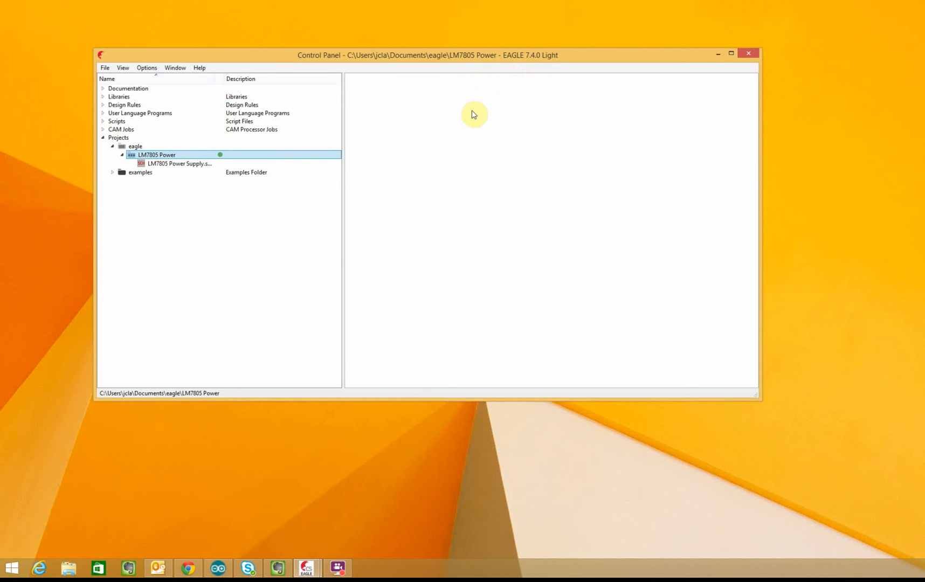
Open the LM7805 Power Supply schematic from the LM7805 Power project and maximize its window
drag(215, 77, 238, 82)
click(195, 166)
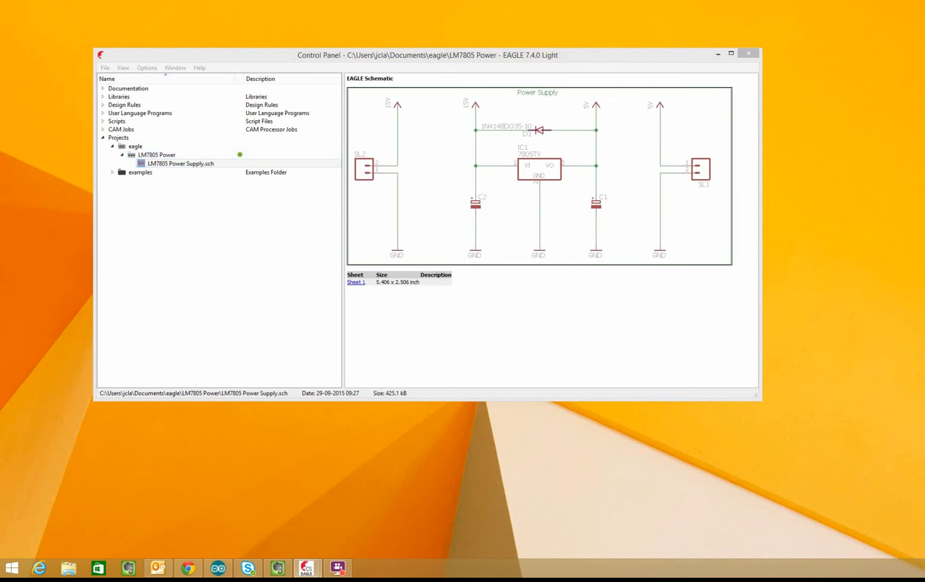
drag(924, 111, 435, 31)
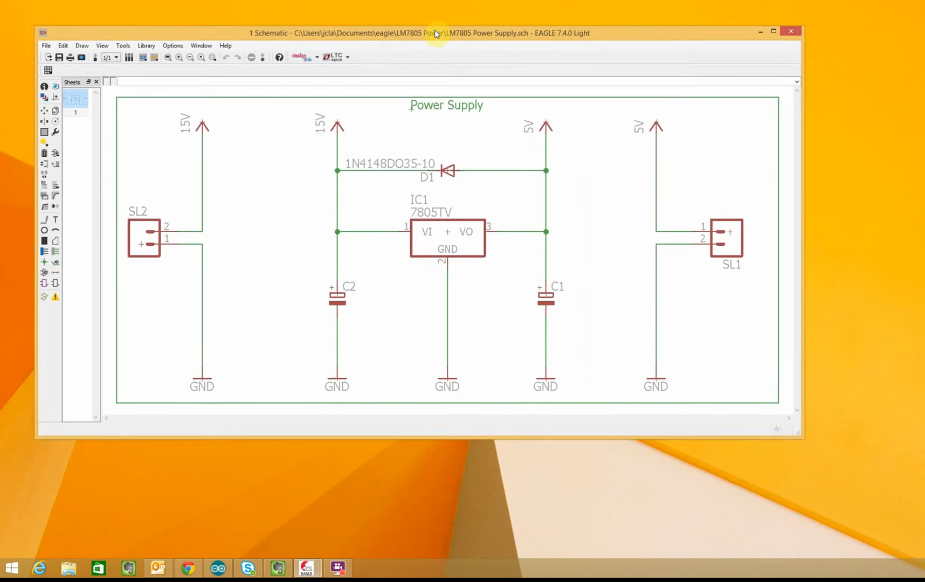
double_click(435, 31)
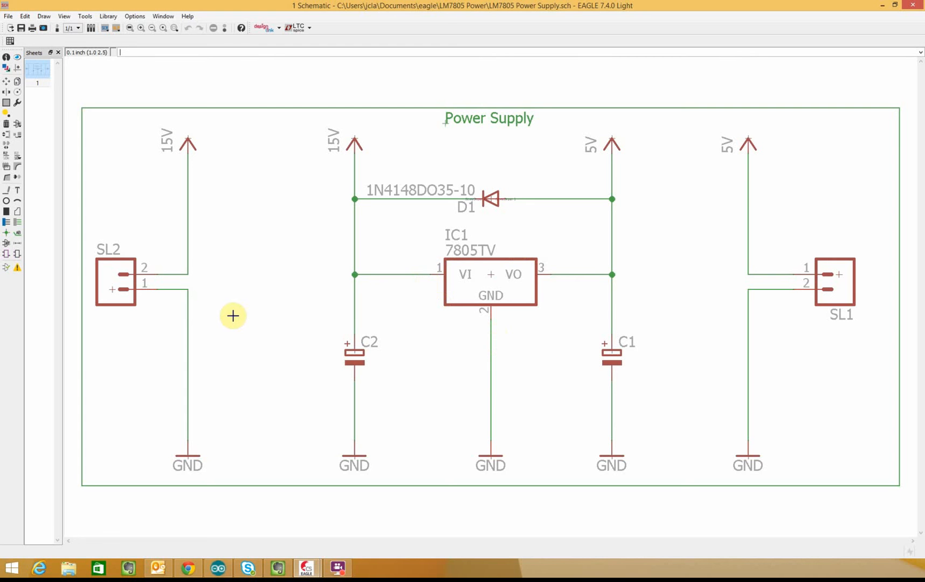
Create the board layout from the schematic and maximize the board window
click(57, 30)
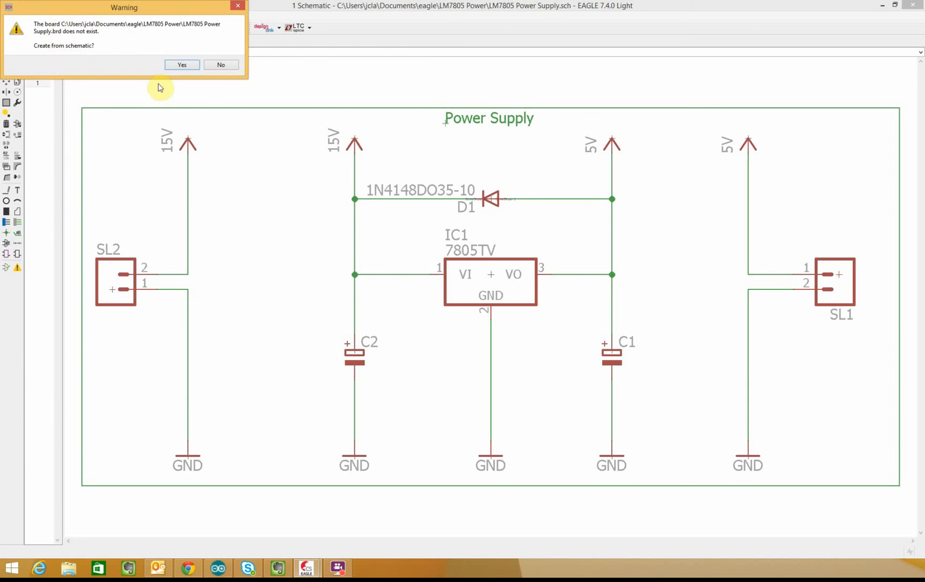
click(184, 65)
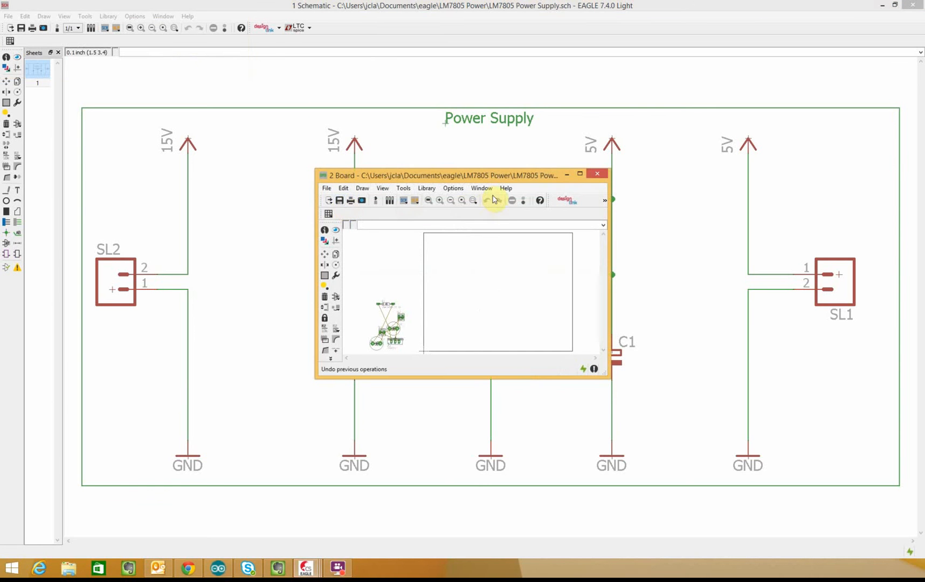
double_click(505, 178)
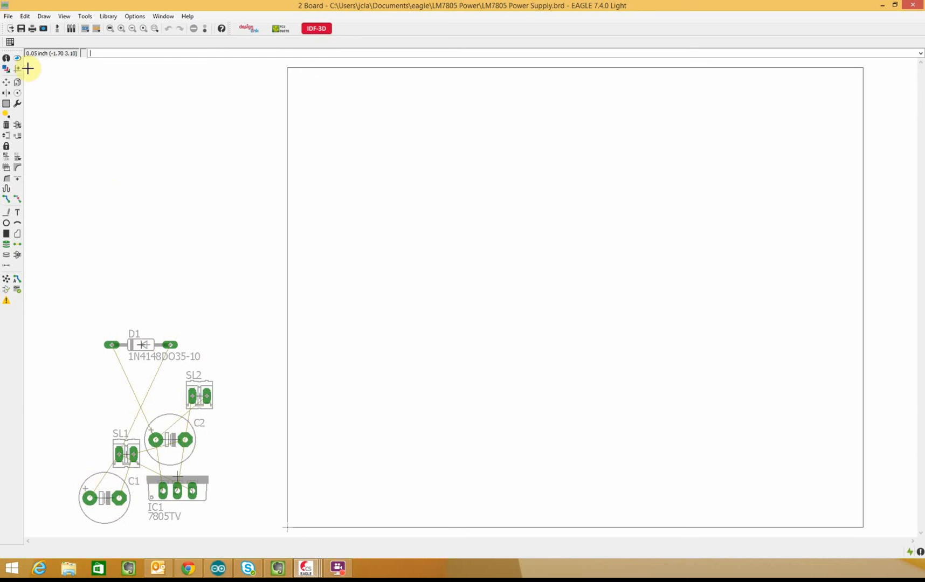
Move diode D1 to the middle of the board outline and place regulator IC1 directly below it
click(6, 83)
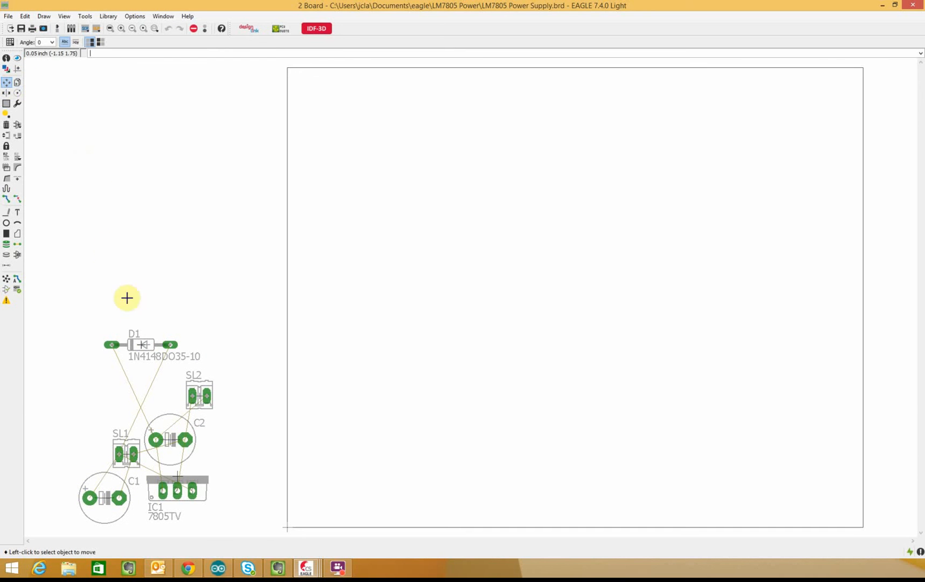
click(141, 344)
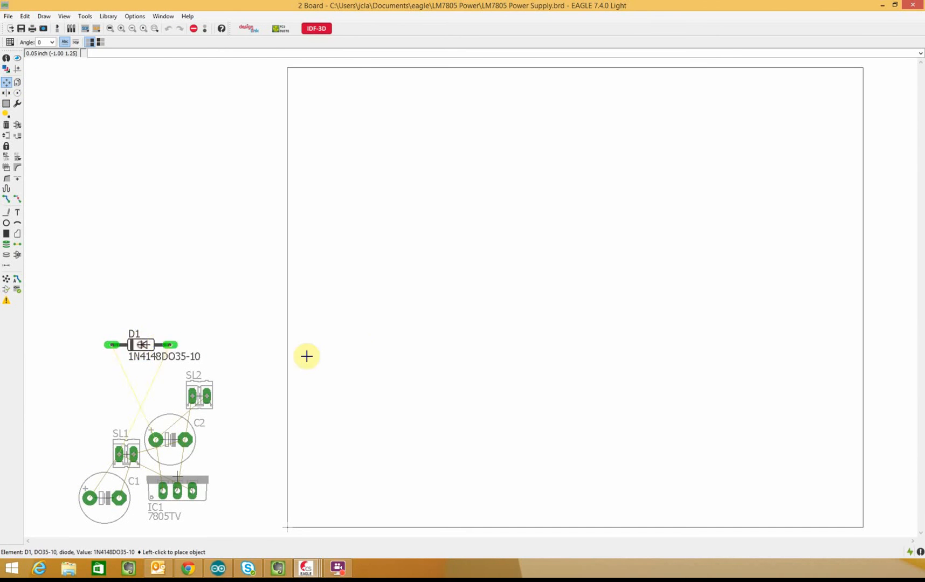
click(566, 280)
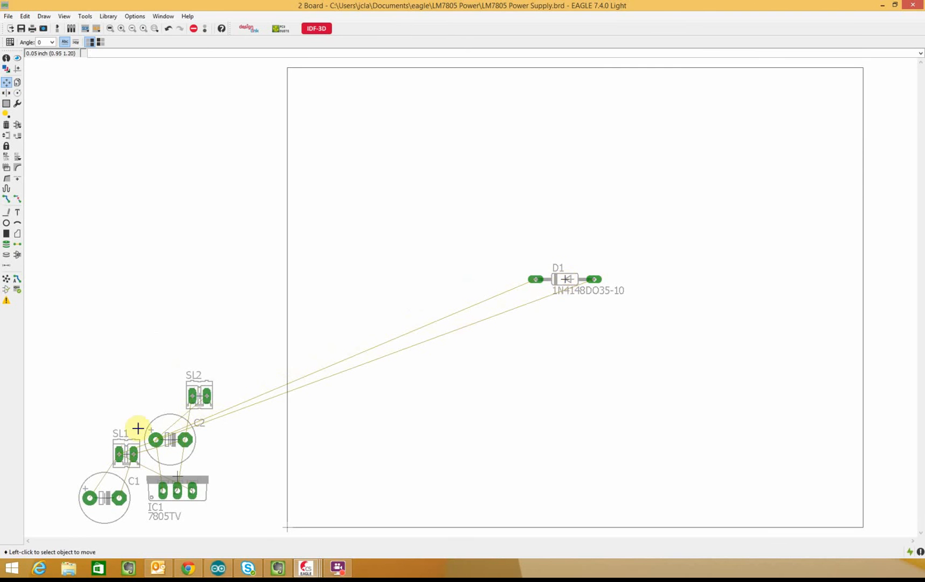
click(179, 489)
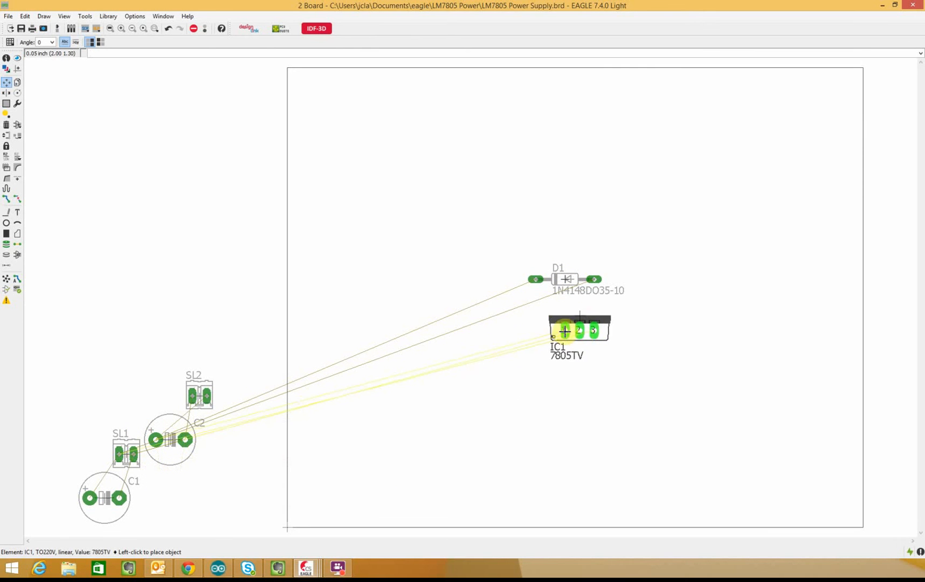
click(565, 318)
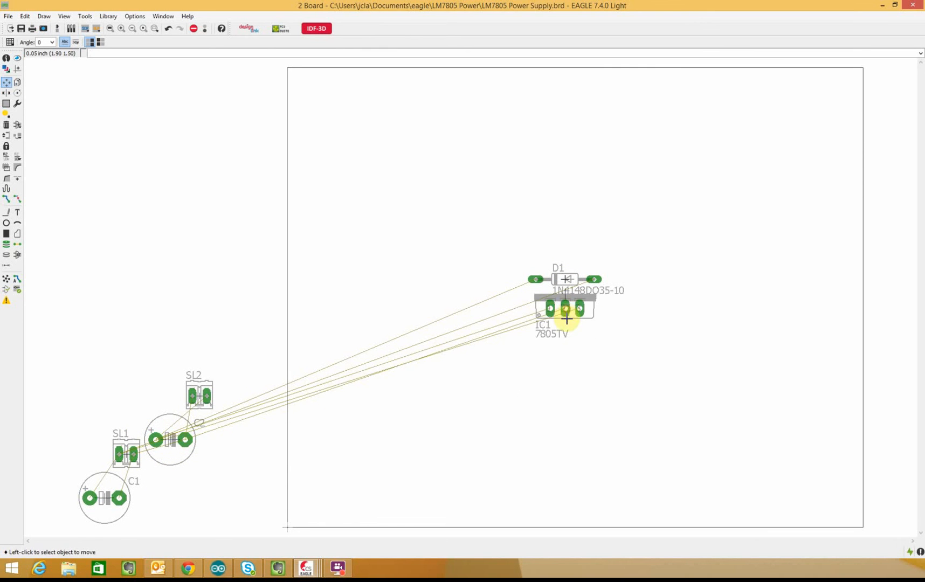
click(566, 319)
click(566, 334)
Rotate capacitors C2 and C1 to 90 degrees and place them below IC1, C2 on its left and C1 on its right
click(184, 437)
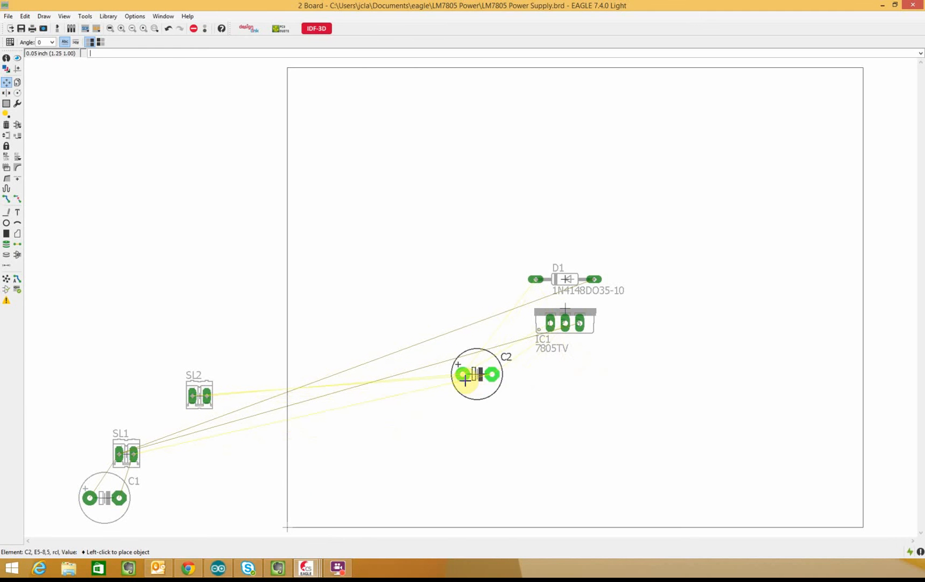
right_click(463, 372)
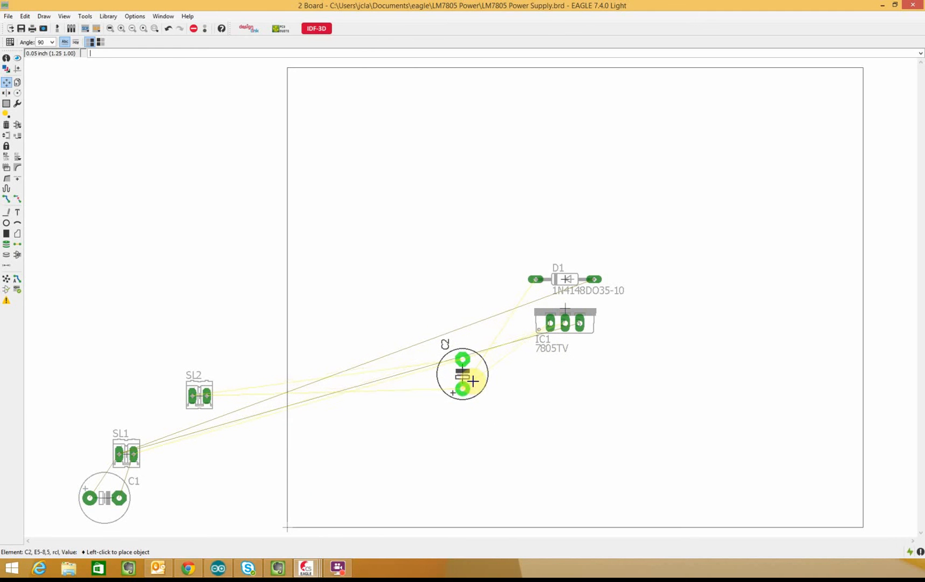
click(472, 381)
click(104, 492)
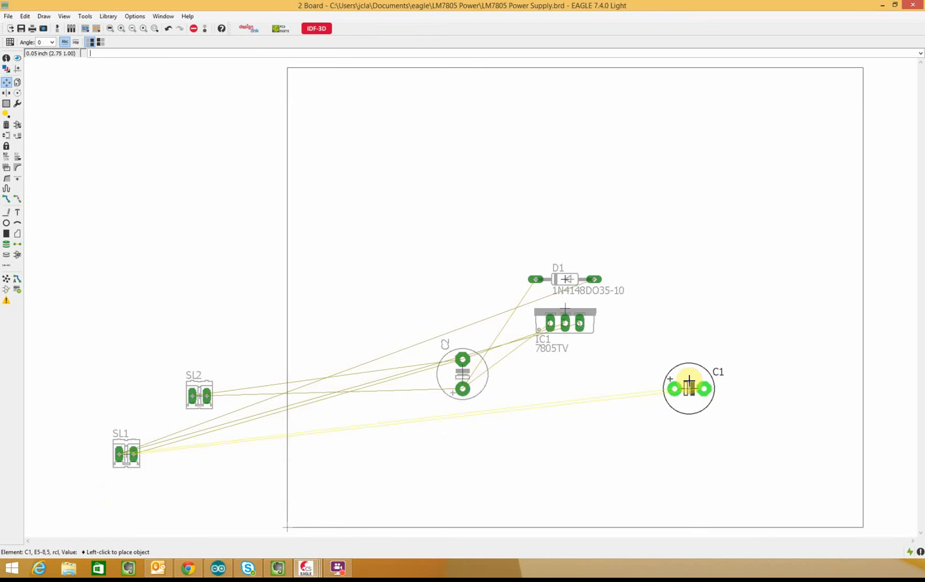
right_click(690, 381)
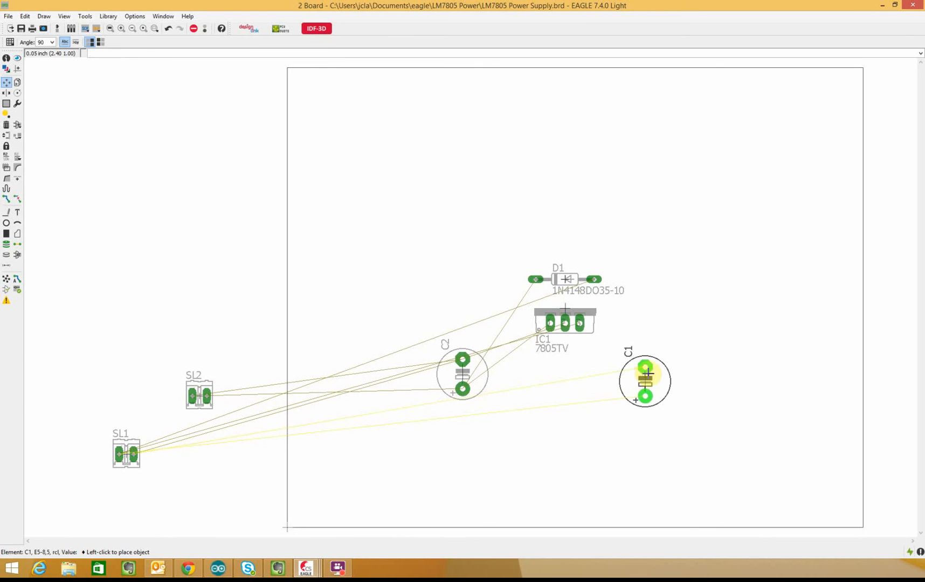
click(659, 373)
Rotate connector SL1 to 270 degrees and place it on the board to the upper right of C1
click(126, 452)
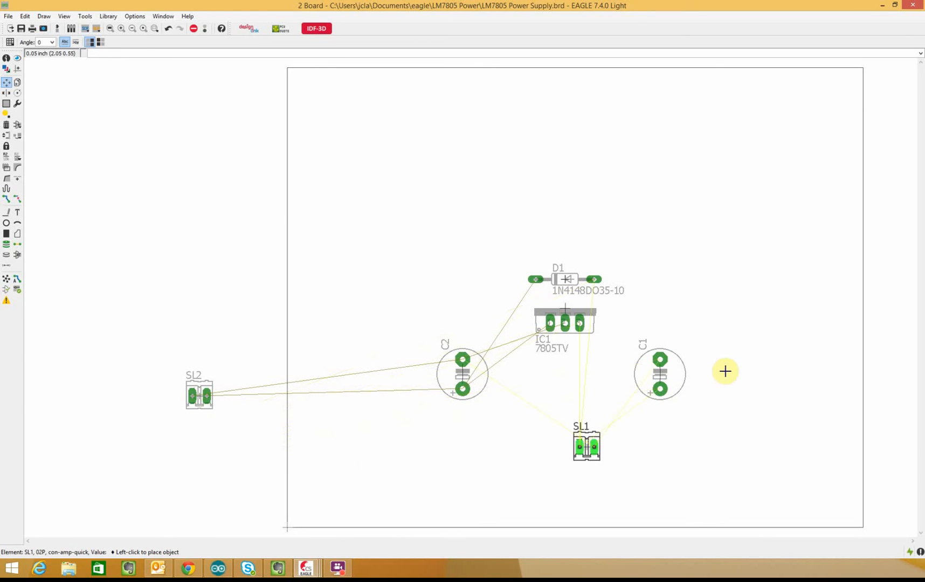
right_click(736, 351)
right_click(738, 351)
right_click(738, 351)
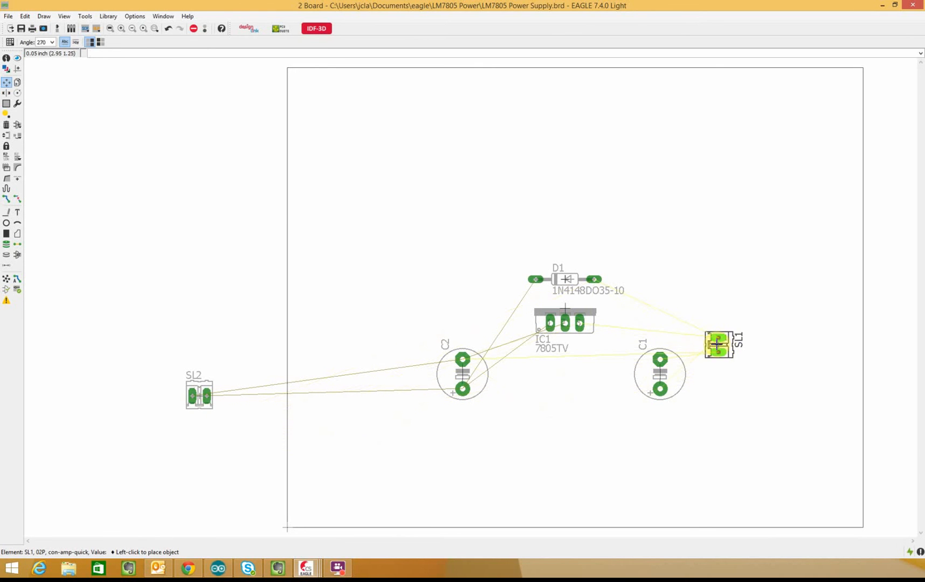
click(718, 337)
Rotate connector SL2 to 270 degrees and place it on the board to the upper left of C2
click(216, 396)
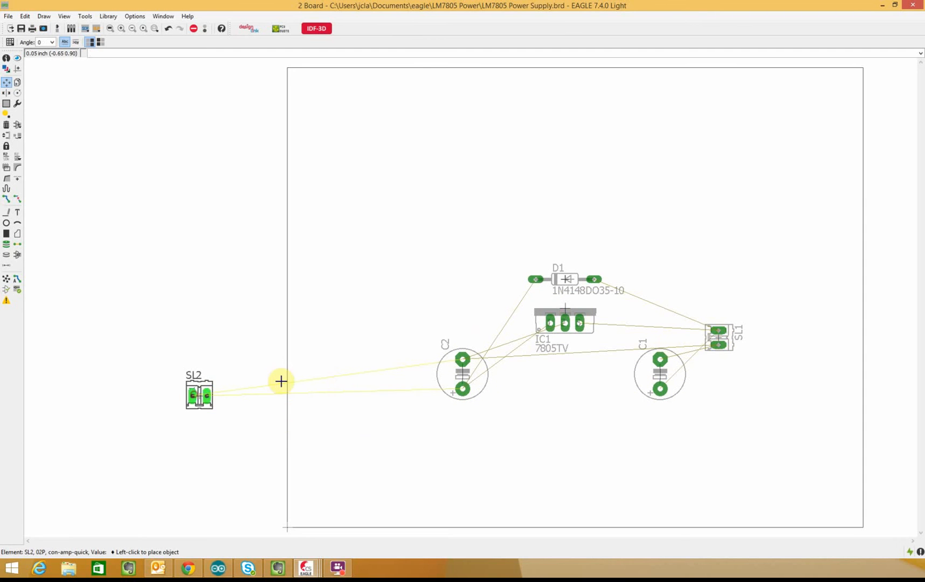
right_click(358, 339)
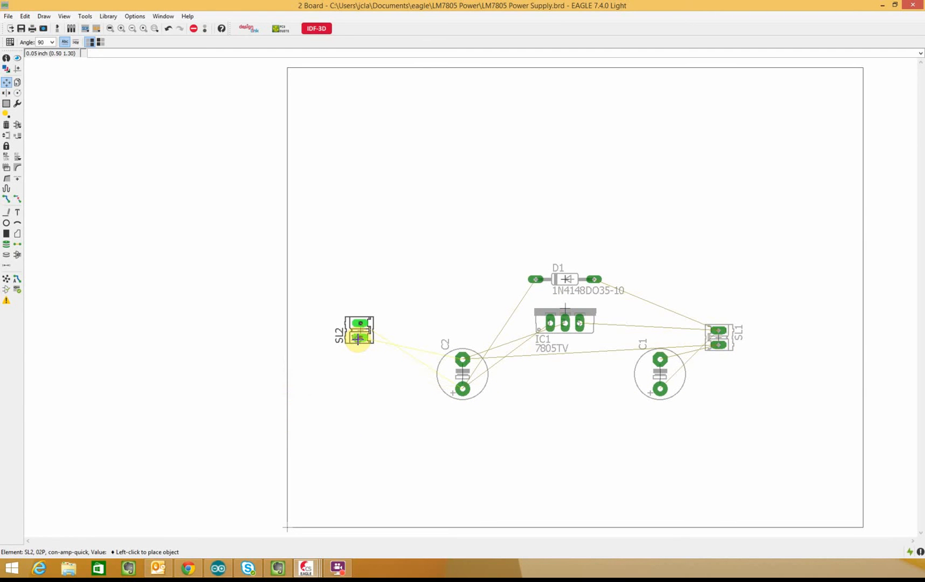
right_click(358, 338)
right_click(363, 333)
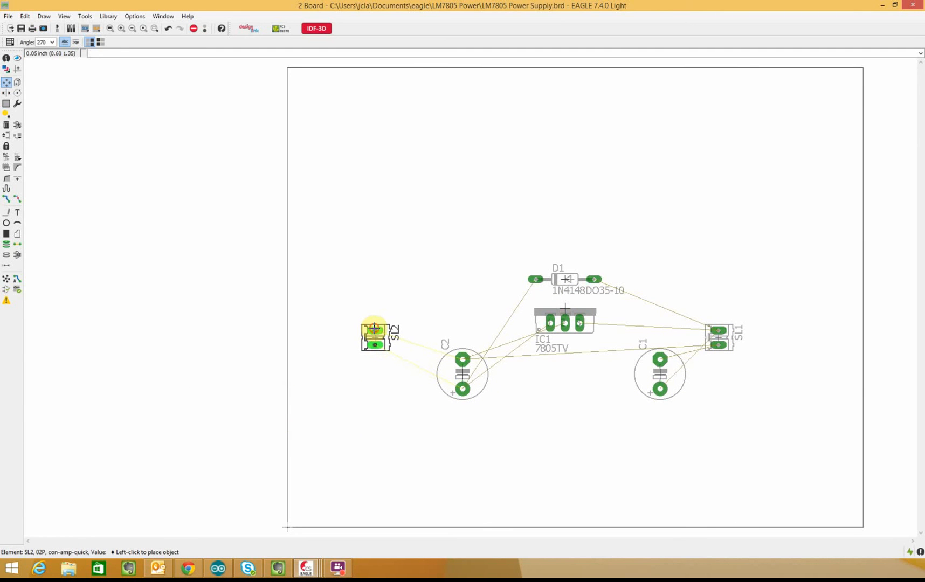
click(374, 337)
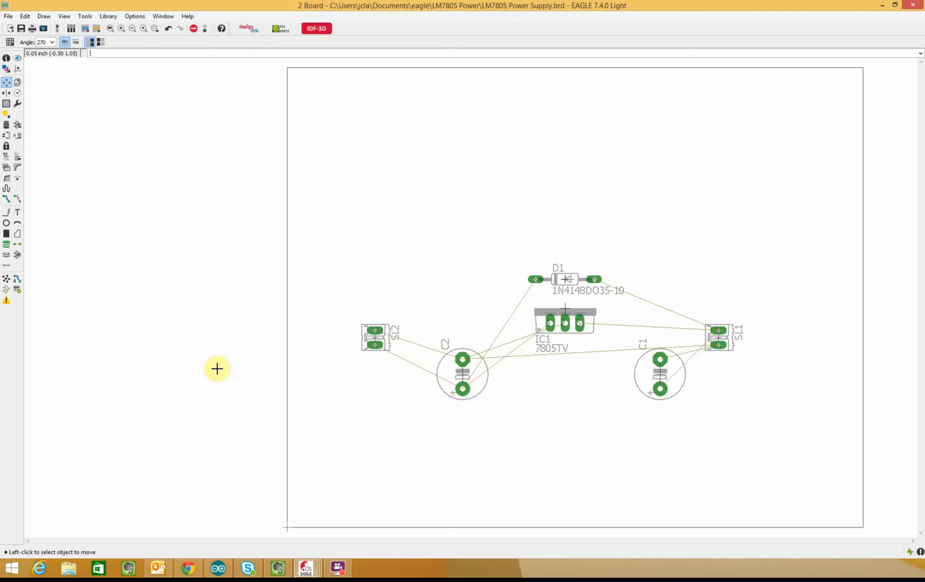
Recalculate the airwires, then rotate capacitor C1 to 270 degrees and place it slightly closer to IC1
click(7, 281)
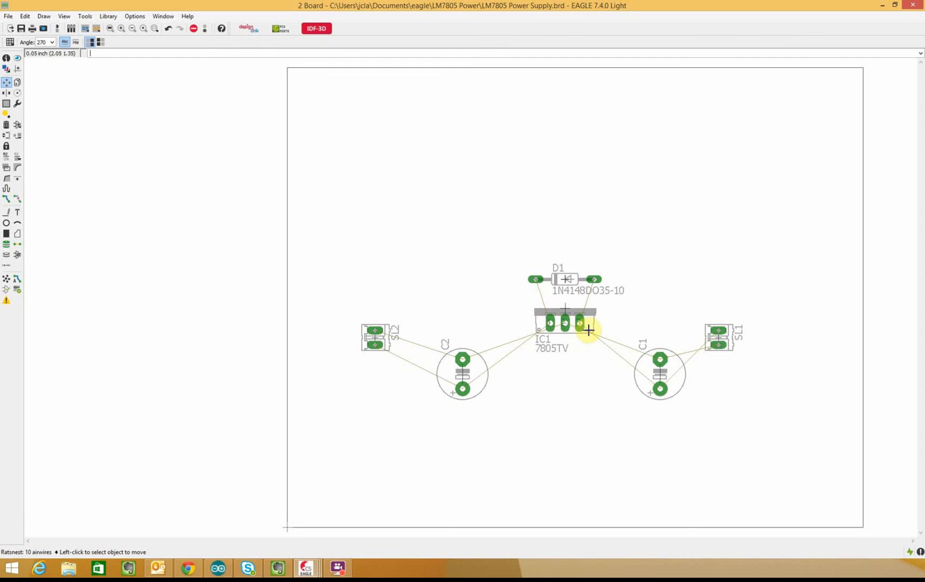
click(652, 380)
right_click(654, 376)
right_click(656, 373)
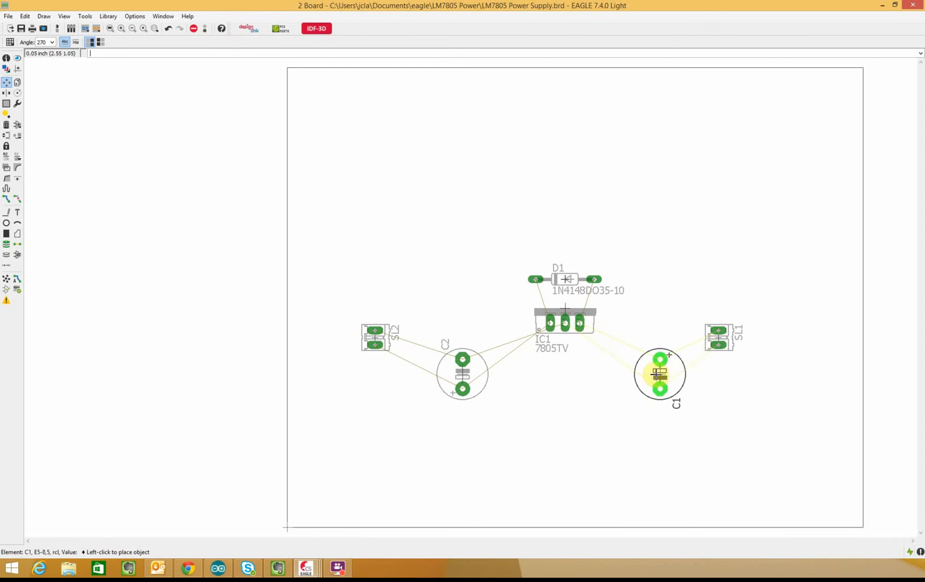
click(649, 373)
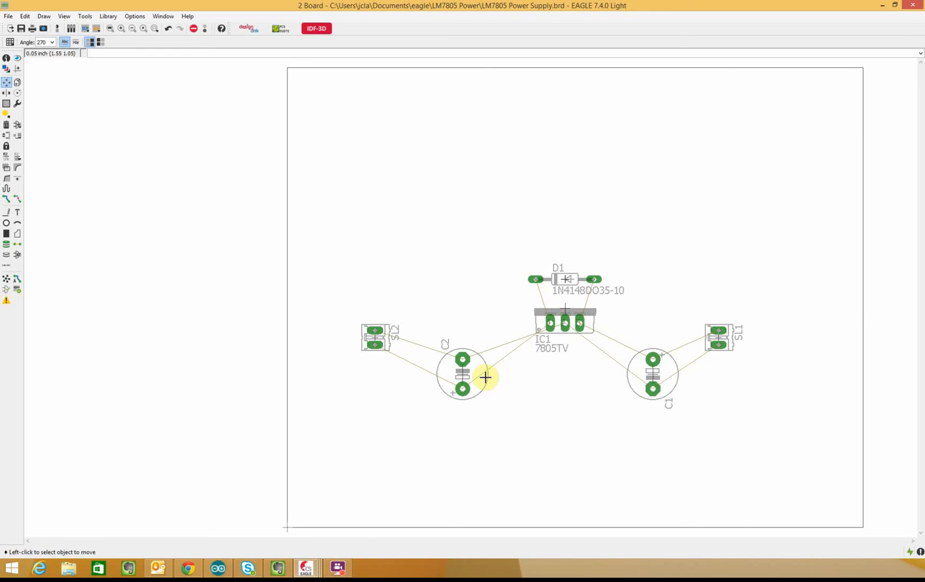
Move capacitor C2 closer to IC1, level with C1, and rotate it to 270 degrees
click(462, 374)
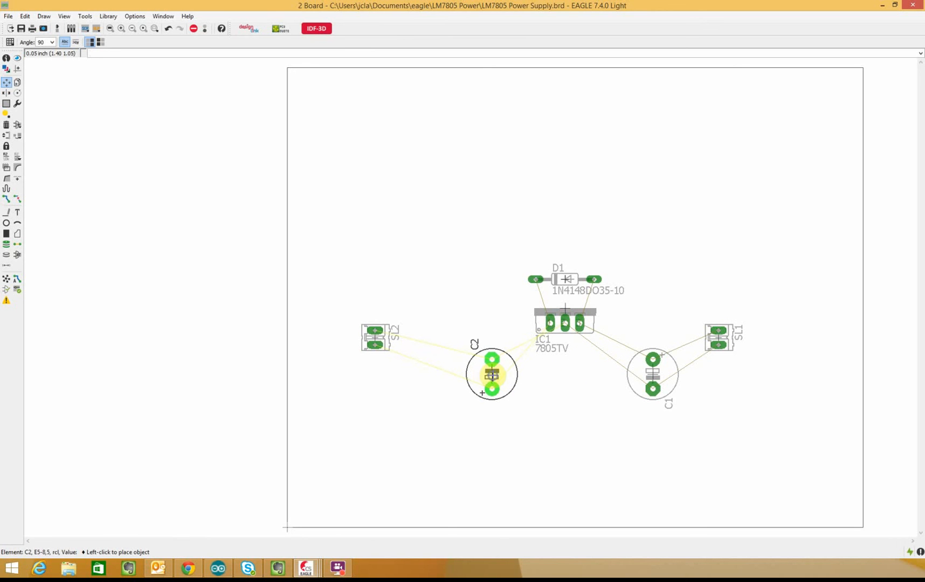
right_click(491, 375)
right_click(491, 374)
click(492, 374)
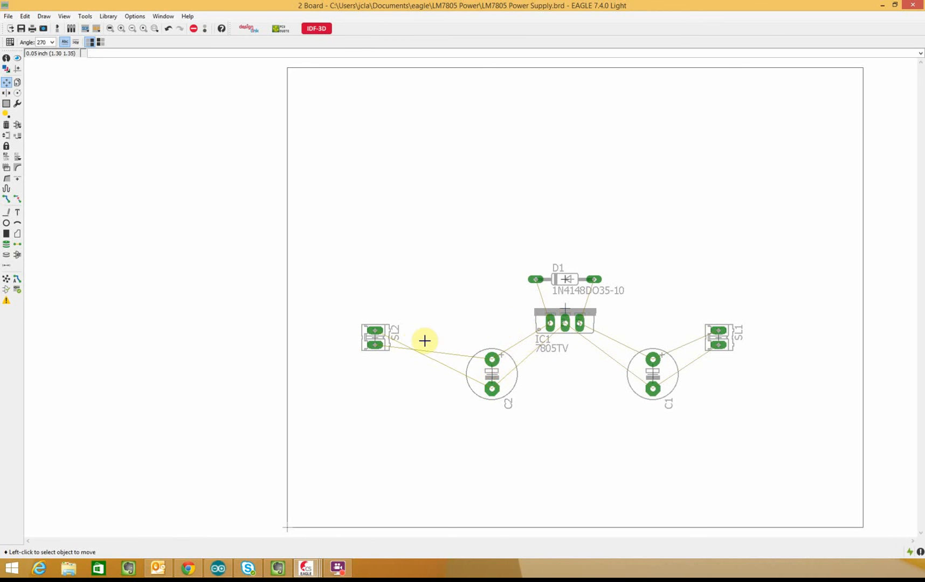
Rotate connector SL2 to 90 degrees and place it closer to C2, level with SL1
click(372, 337)
right_click(409, 357)
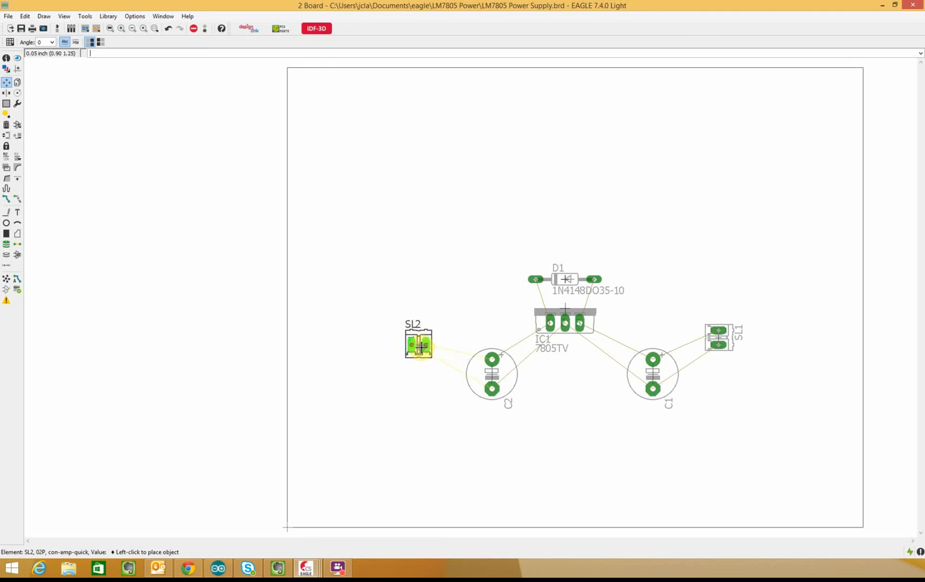
right_click(423, 338)
click(427, 334)
click(428, 335)
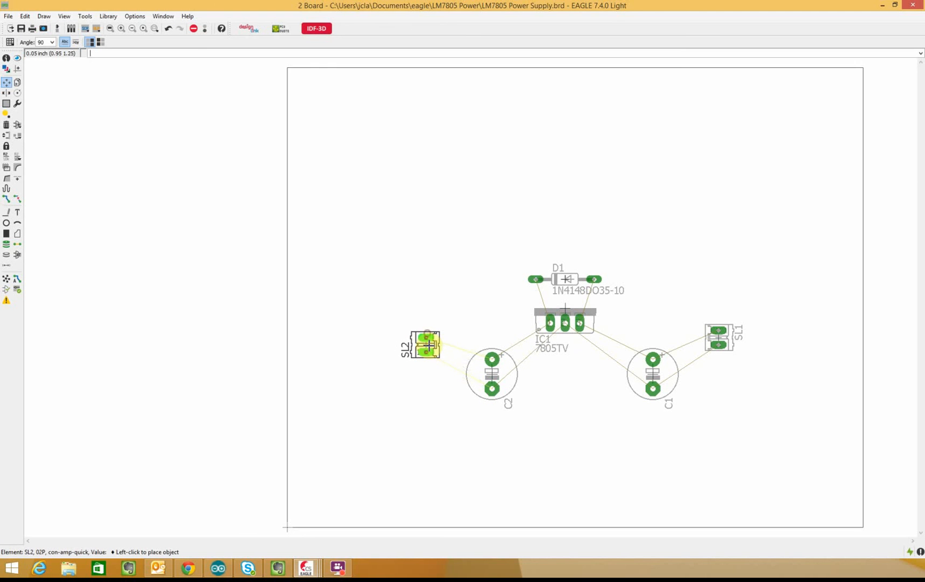
click(426, 337)
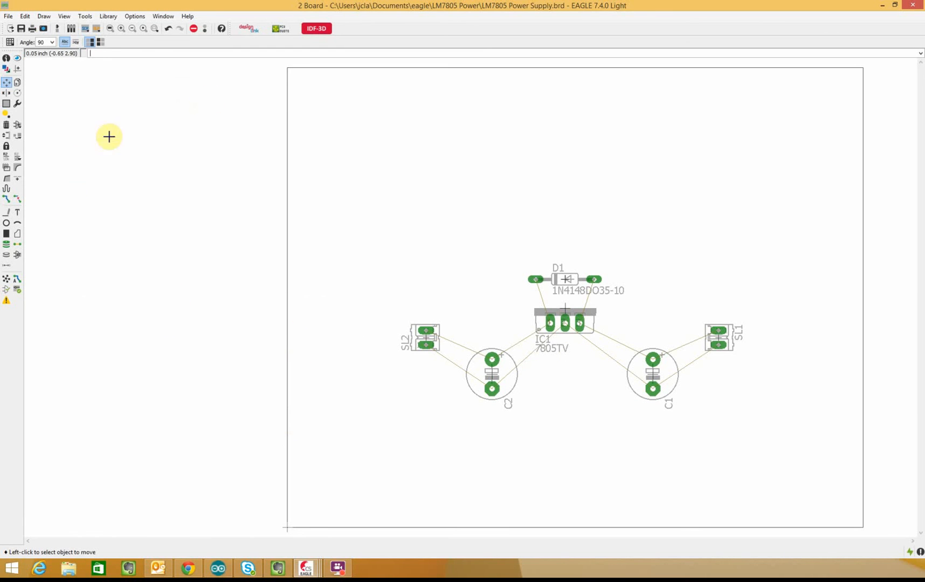
Route a 0.04 inch wide trace with a 45-degree bend on the Bottom layer from SL2's upper pad to C2's upper pad
click(7, 201)
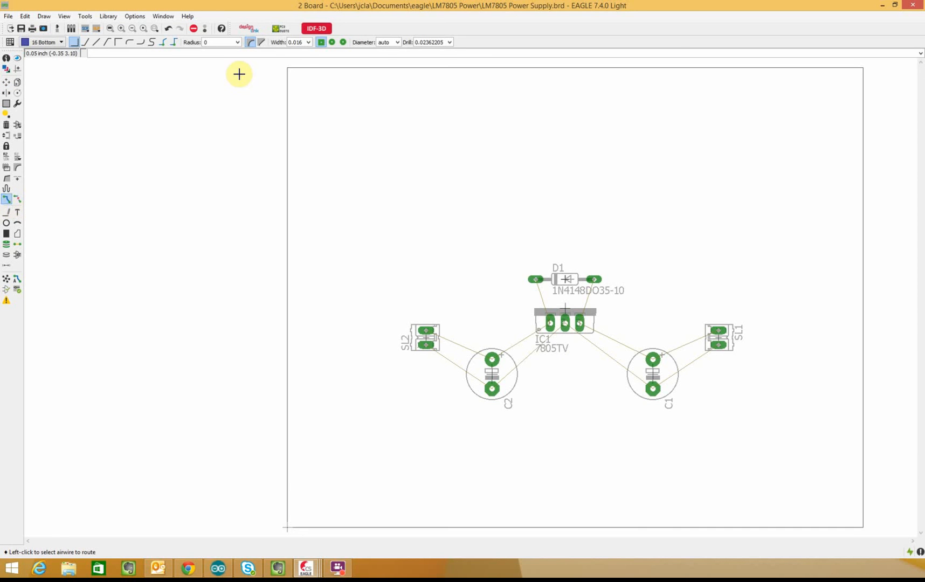
click(308, 43)
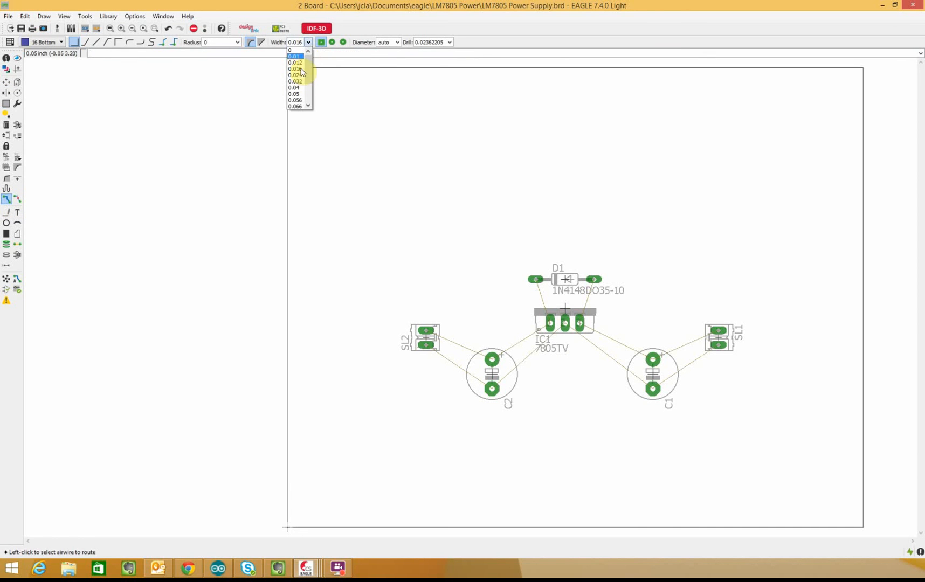
click(298, 89)
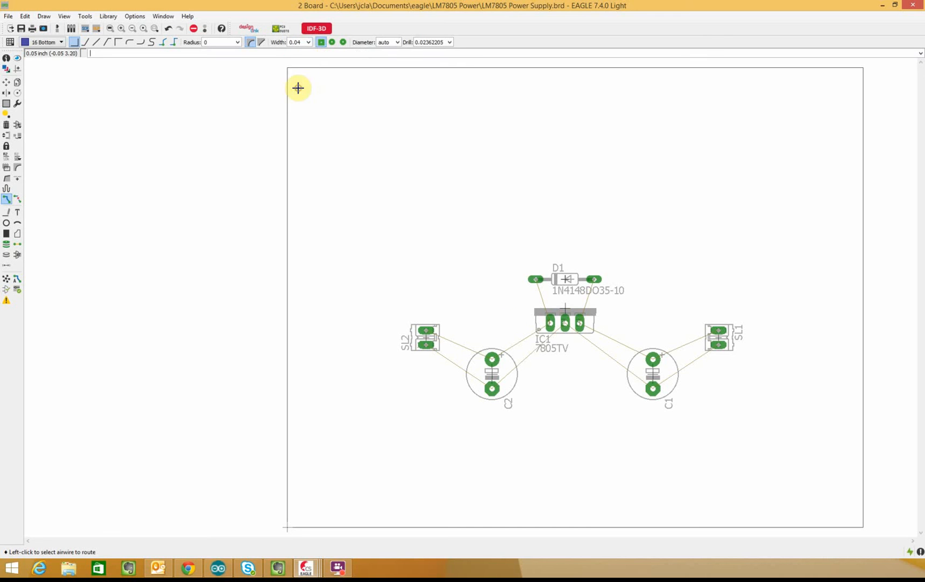
click(441, 334)
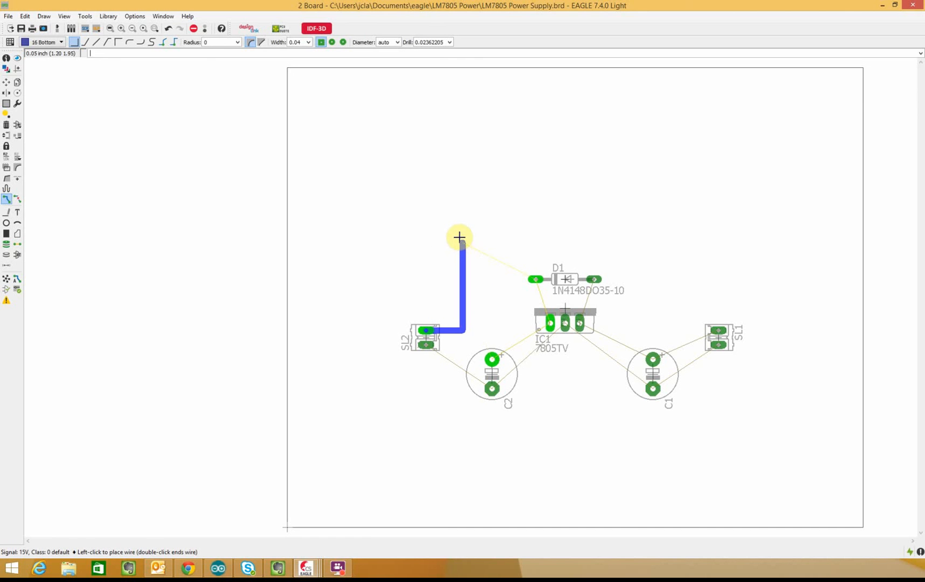
right_click(477, 227)
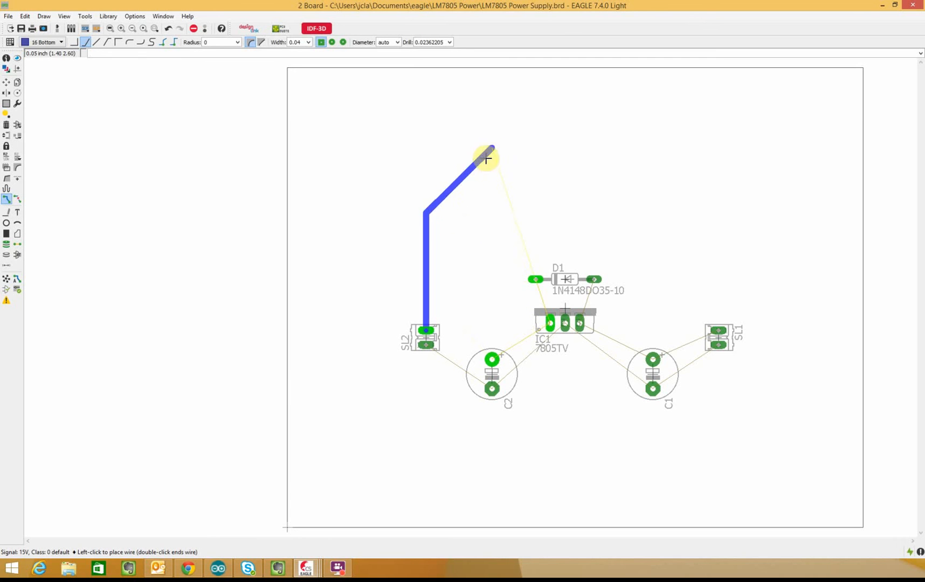
click(494, 359)
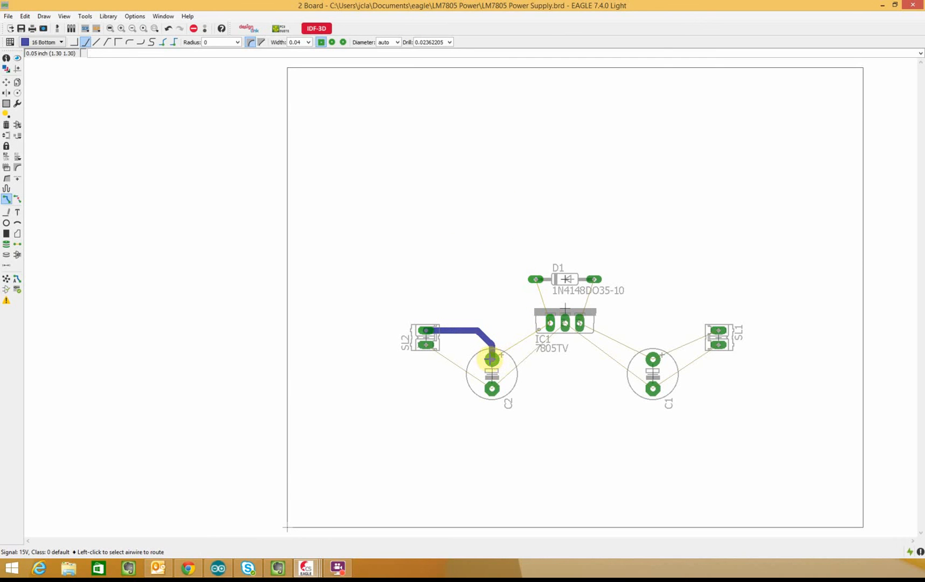
Route a trace on the Bottom layer from SL2's lower pad down and across to C2's lower pad
click(435, 350)
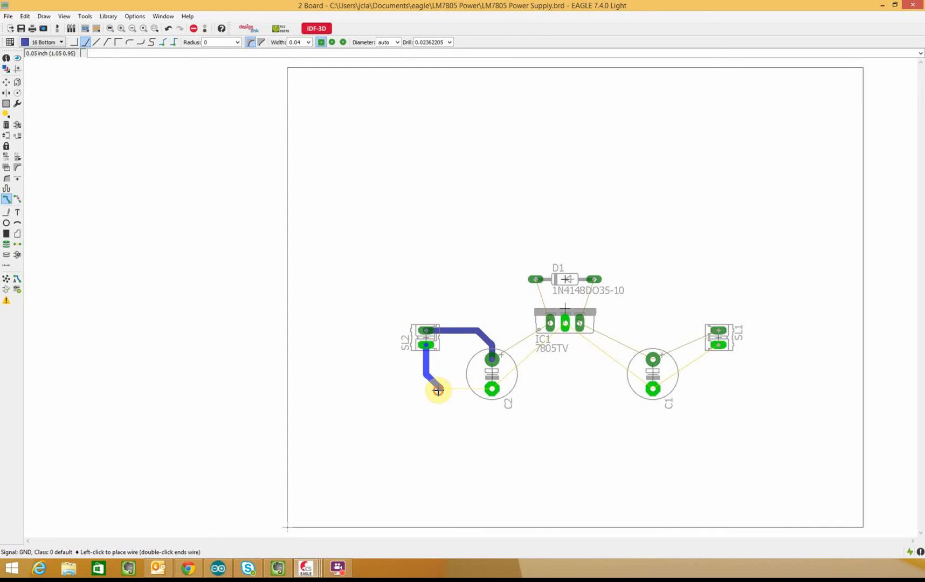
click(442, 389)
click(492, 388)
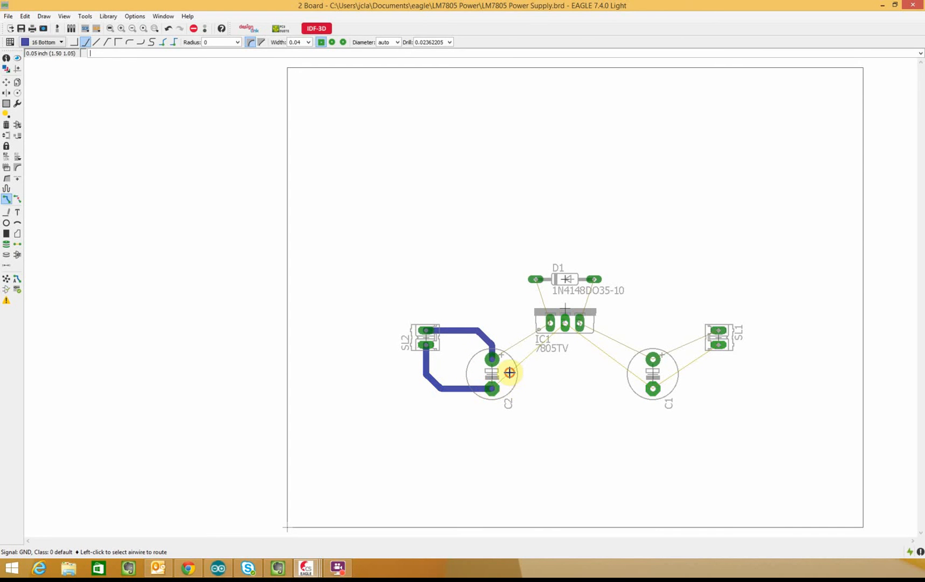
Route the GND trace from C2's lower pad to IC1's middle pad and branch it to C1's lower pad
click(510, 373)
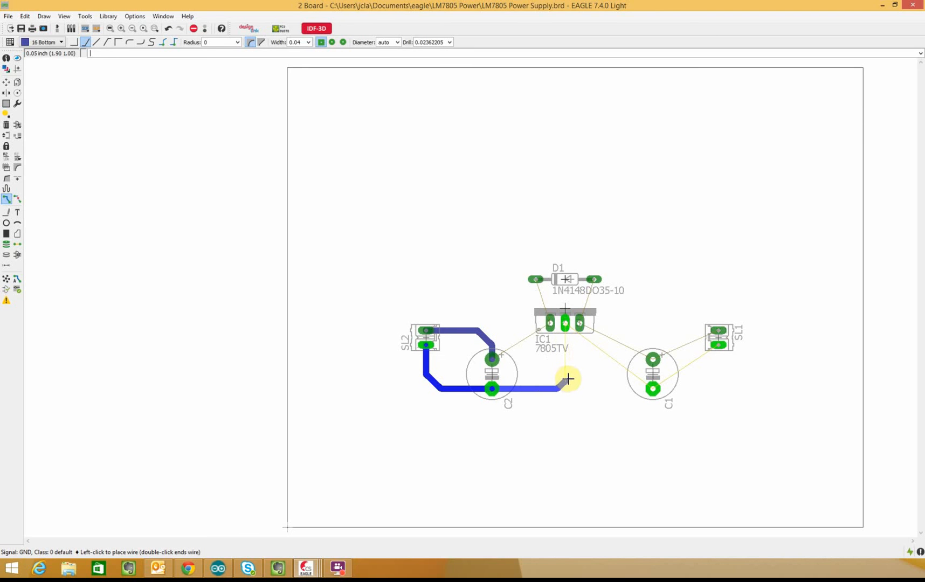
click(564, 324)
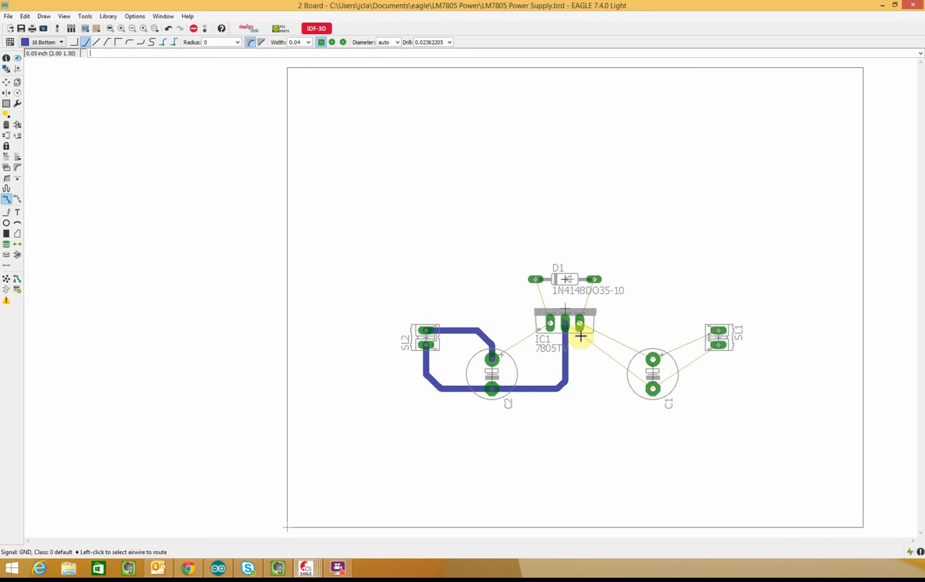
click(573, 378)
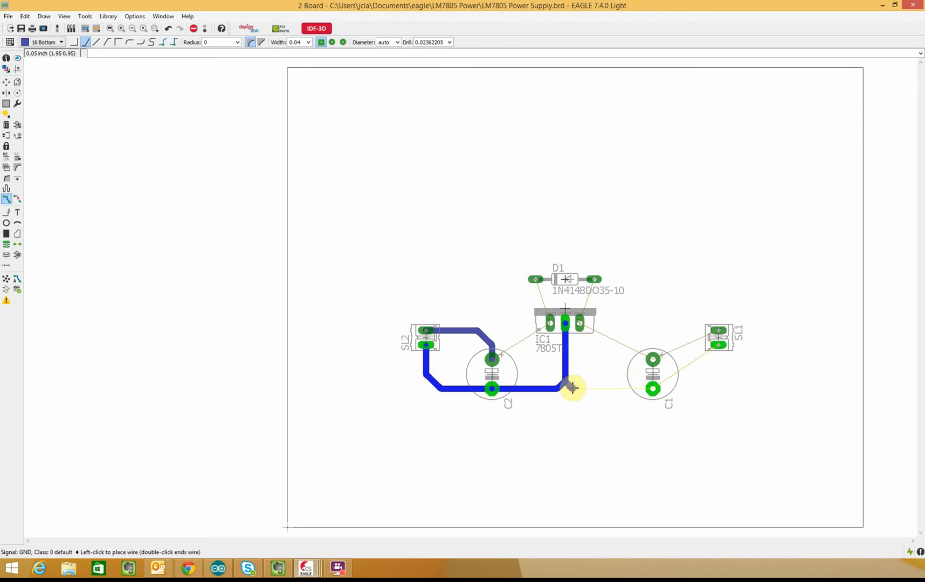
click(653, 389)
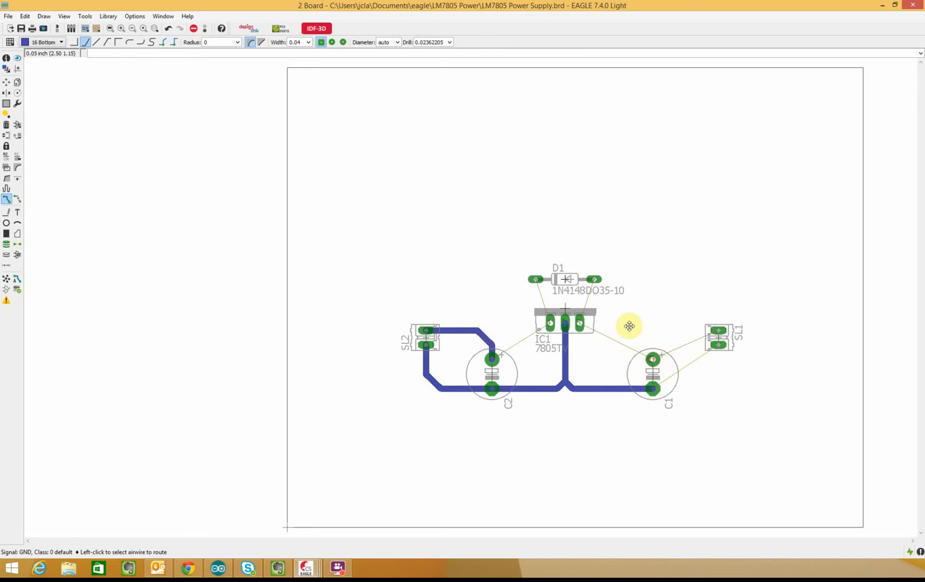
Route a Bottom-layer trace between C1's upper pad and IC1's right pad
click(611, 333)
click(604, 335)
click(582, 324)
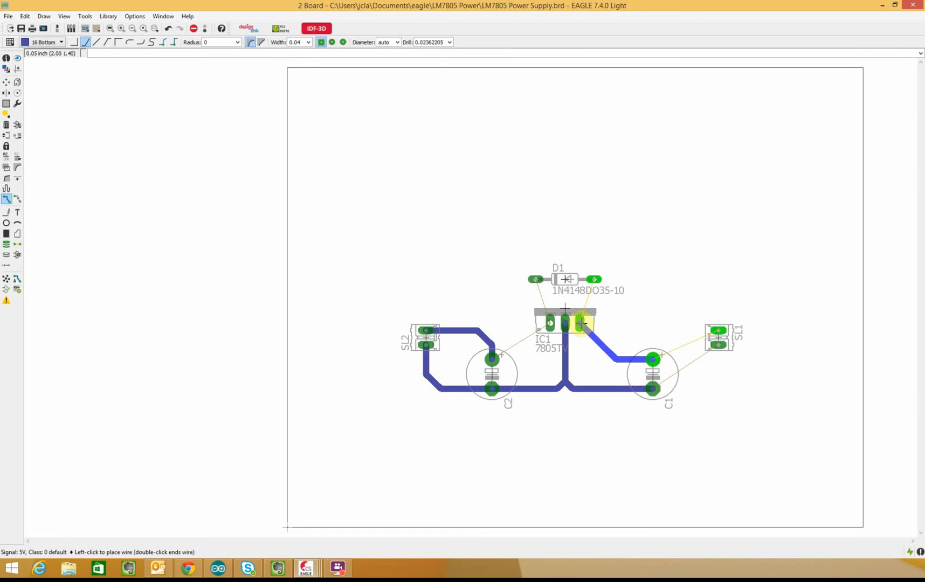
Route a trace from IC1's left pad to C2's upper pad, cycling through the bend styles and settling on the 45-degree one
click(554, 325)
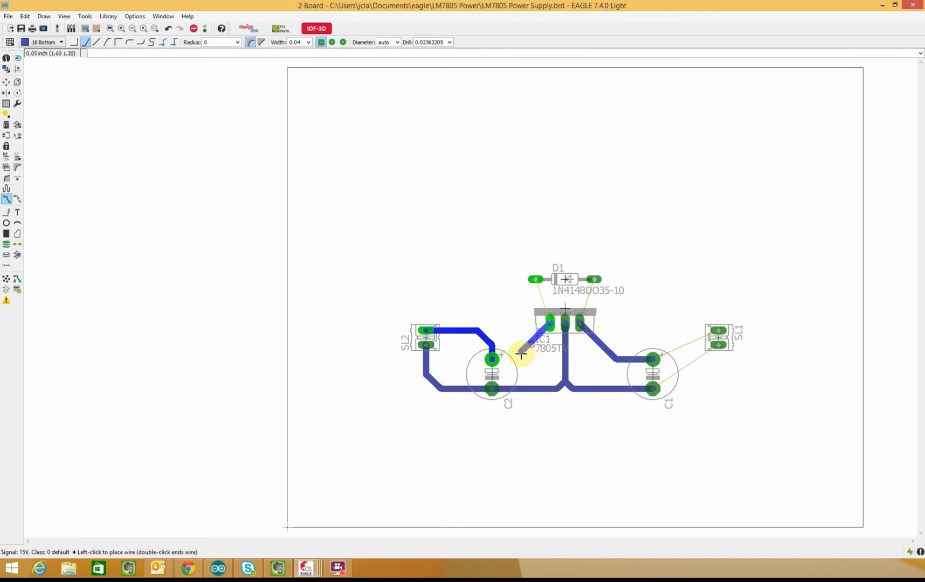
right_click(536, 361)
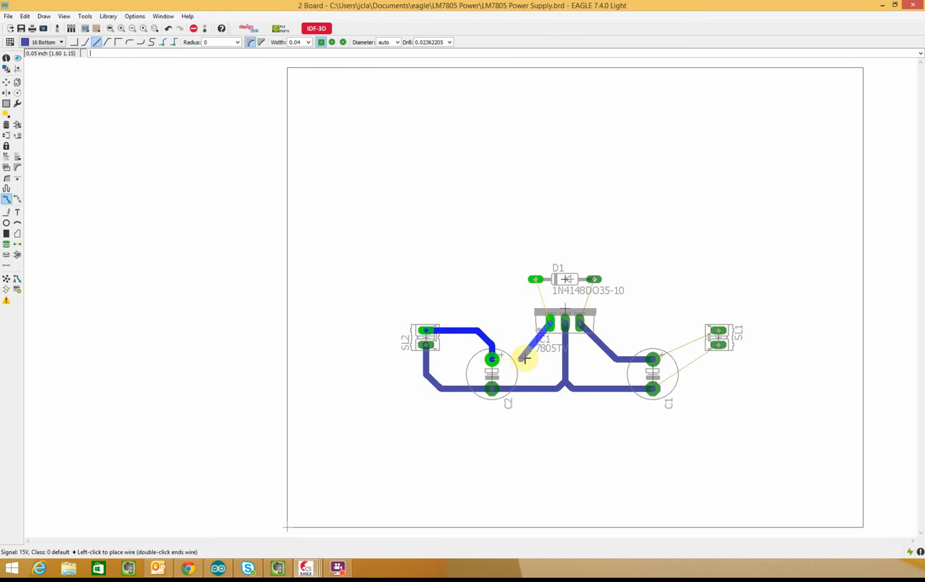
right_click(525, 358)
right_click(525, 355)
right_click(504, 355)
right_click(514, 355)
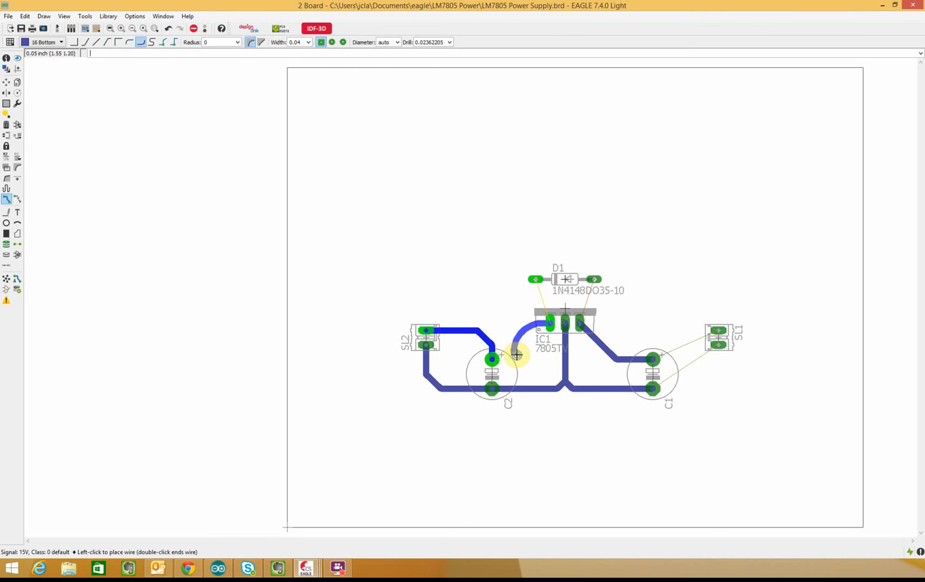
right_click(517, 355)
right_click(517, 356)
right_click(516, 356)
right_click(517, 356)
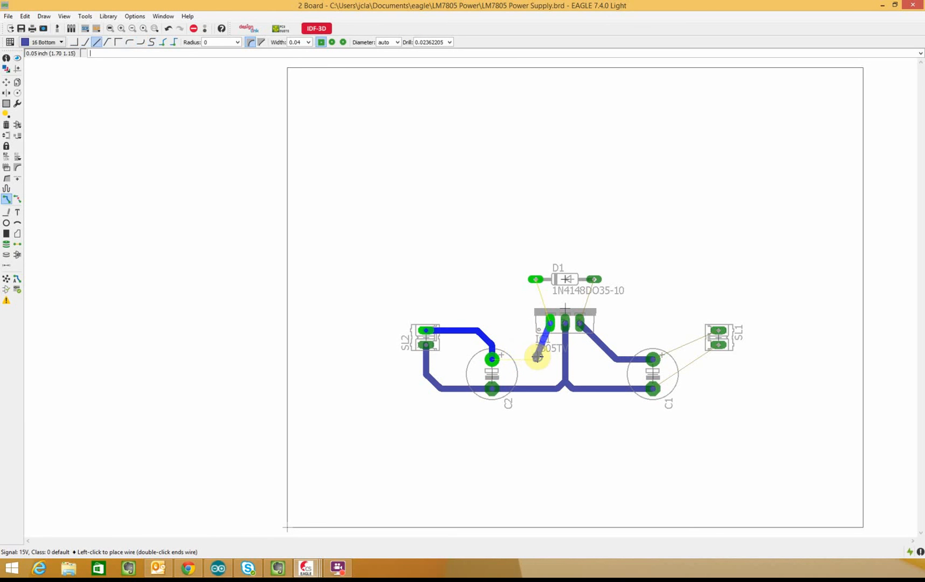
right_click(538, 357)
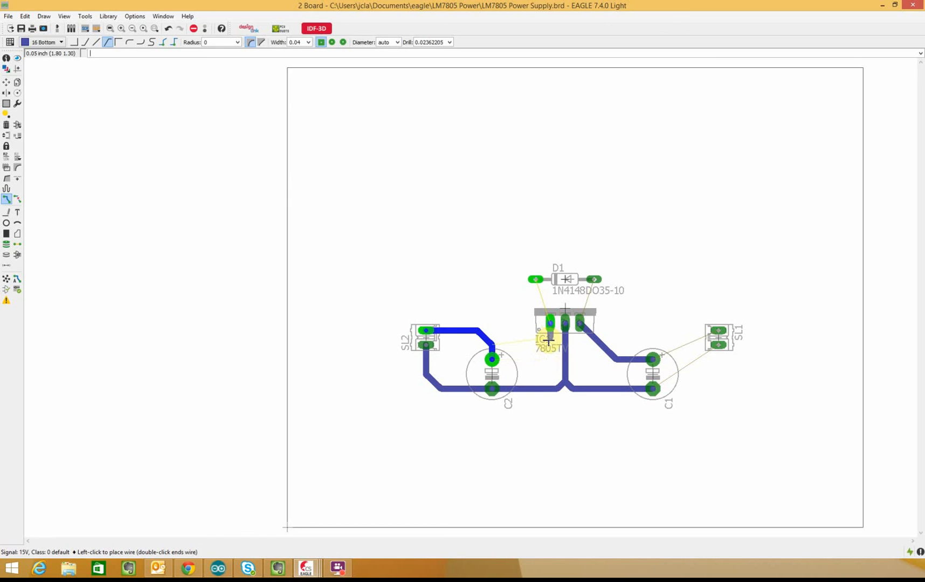
right_click(538, 351)
right_click(525, 354)
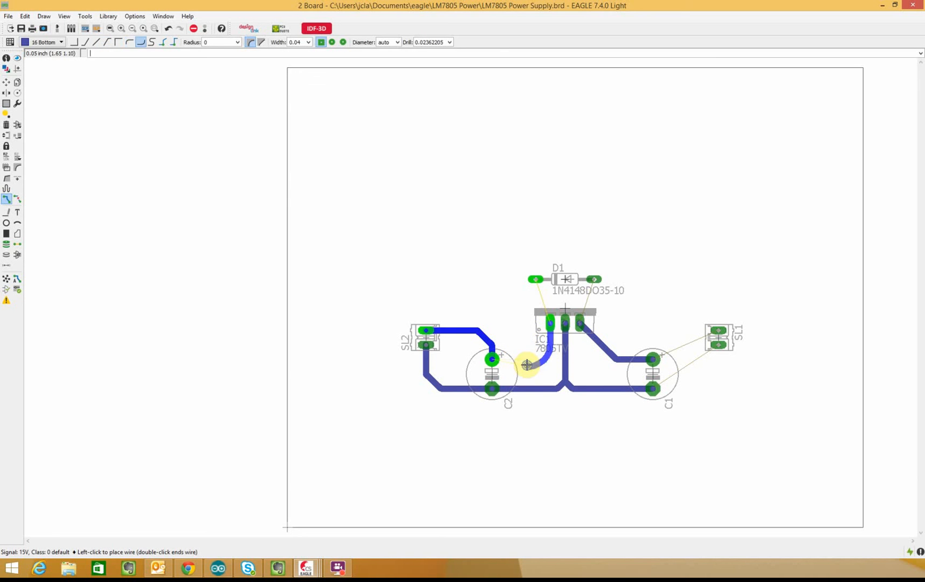
right_click(526, 355)
right_click(528, 355)
right_click(531, 353)
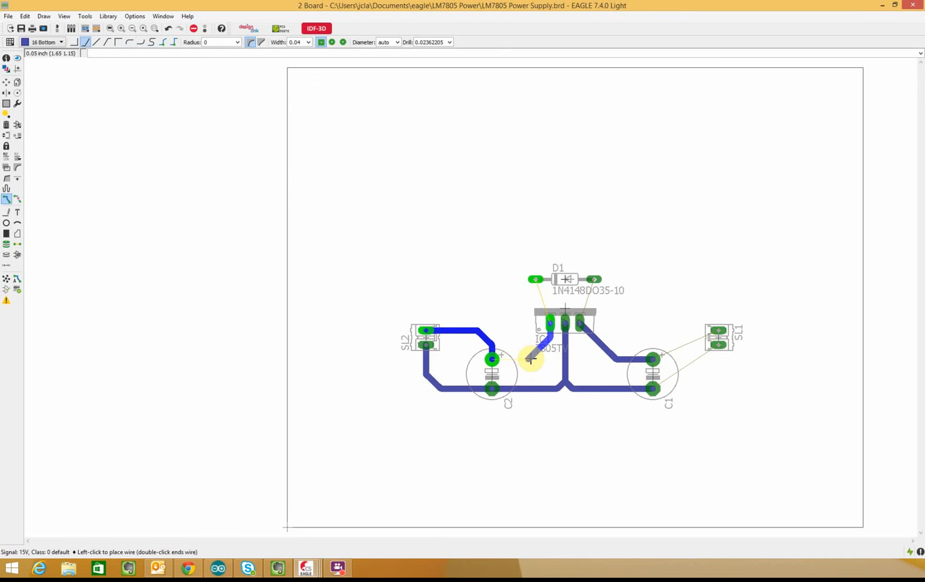
click(491, 360)
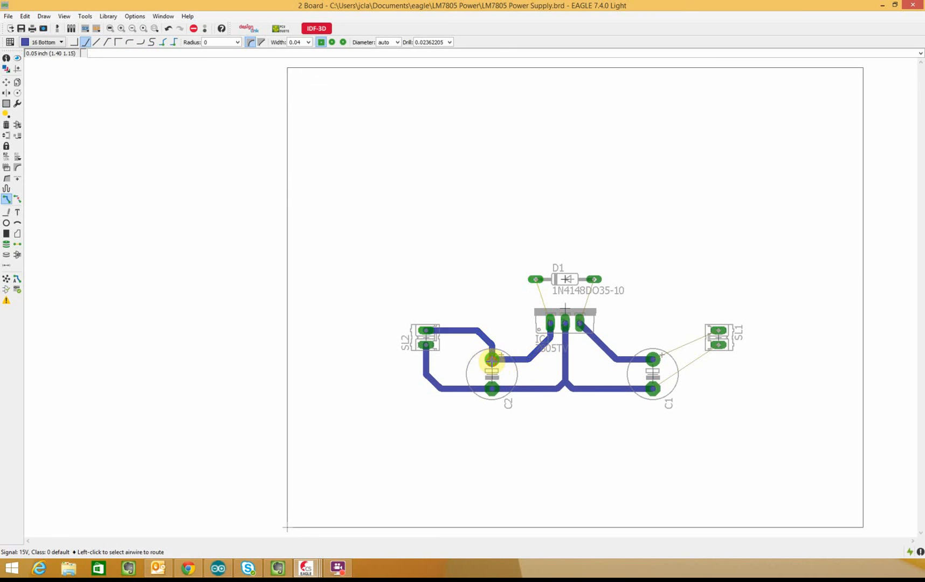
Route traces from D1's left and right pads to IC1's left and right pads respectively
click(540, 291)
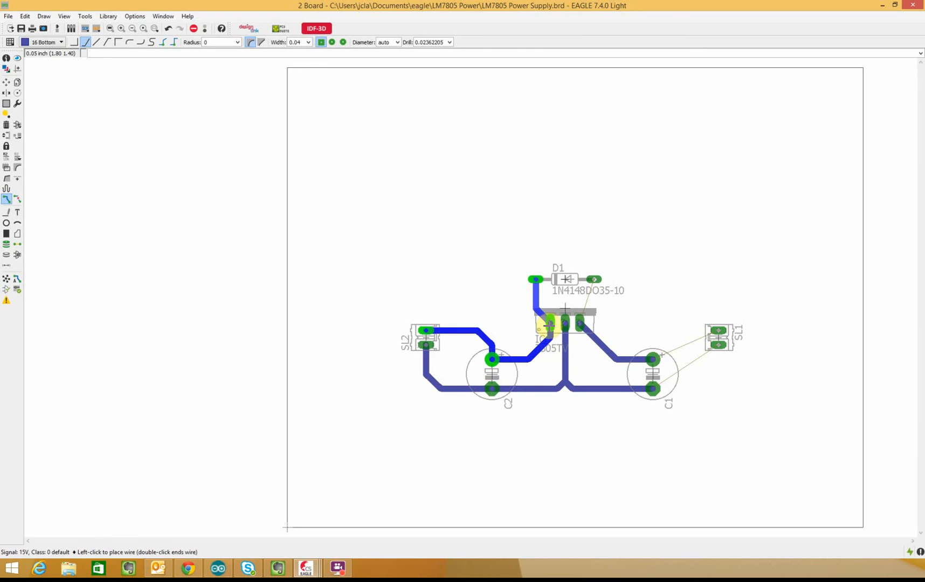
click(548, 325)
click(591, 297)
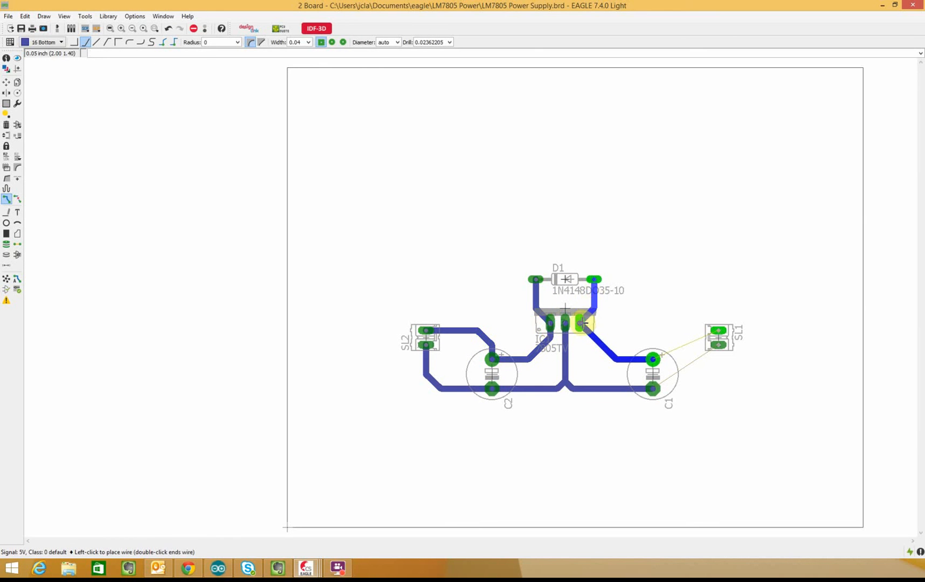
click(583, 324)
Route traces from SL1's upper and lower pads to C1's upper and lower pads
click(704, 336)
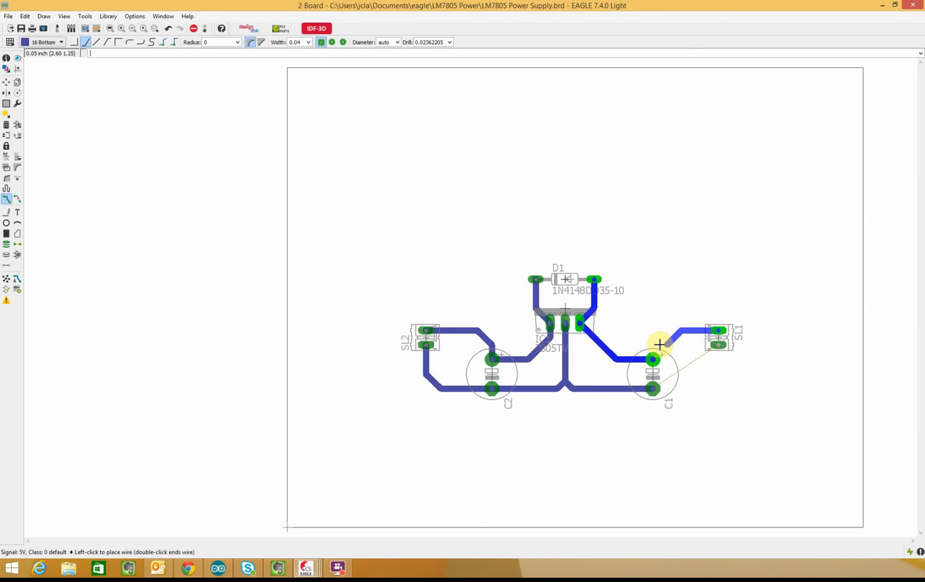
click(652, 359)
click(690, 363)
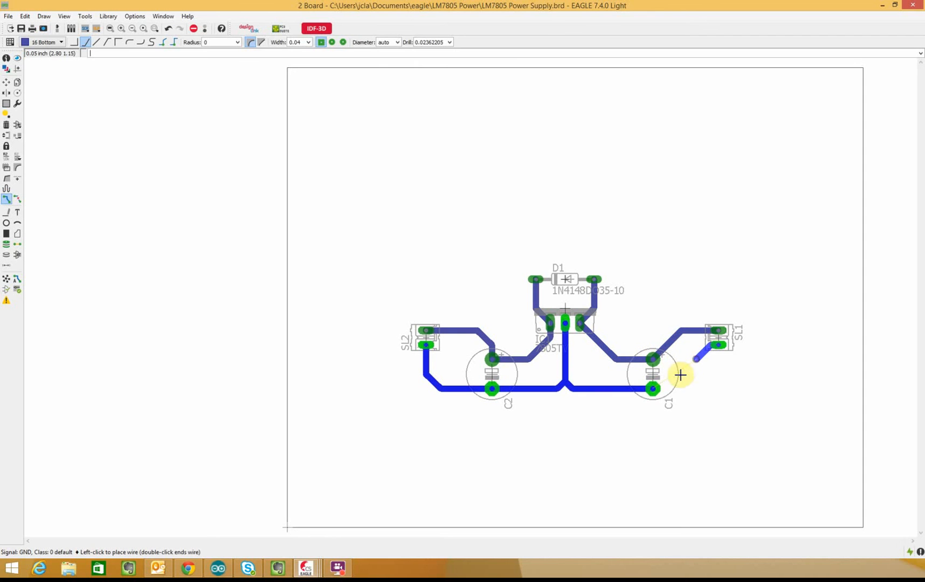
click(652, 388)
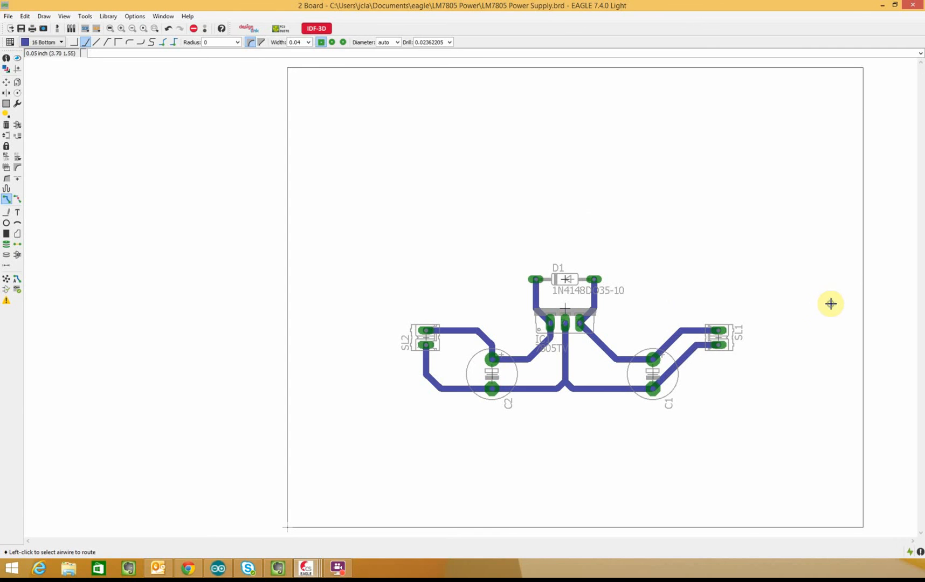
Open the print settings to examine the preview, paper, scale and output options, and close them without printing
click(8, 16)
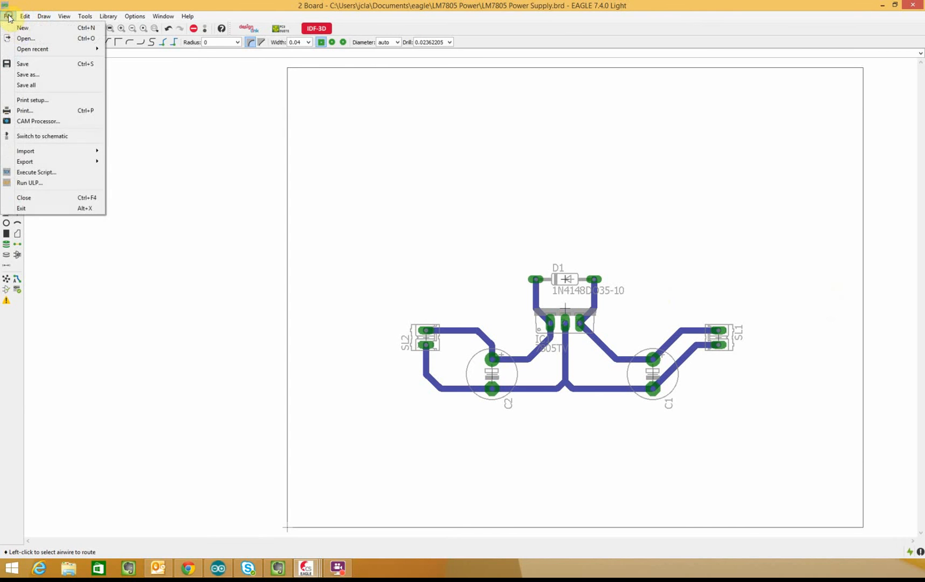
click(33, 111)
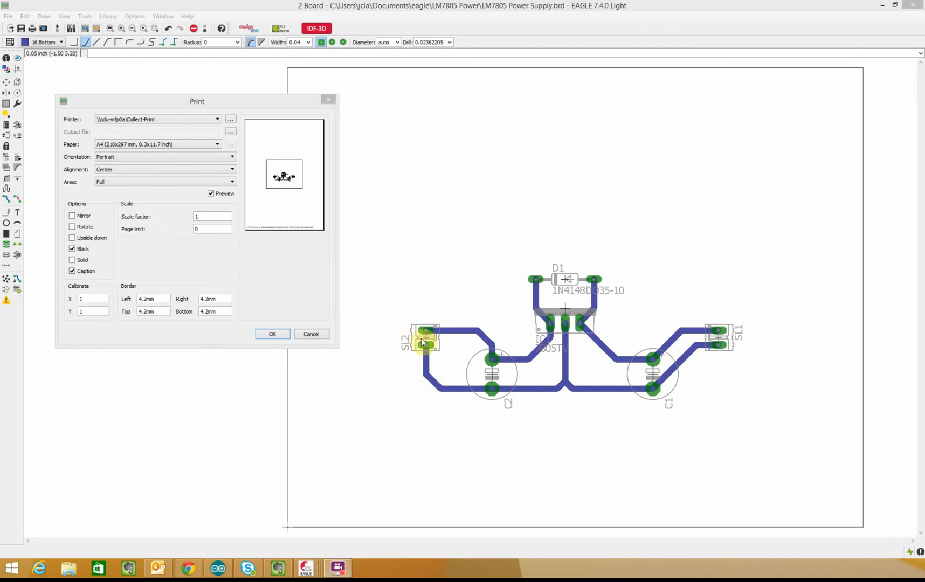
click(311, 335)
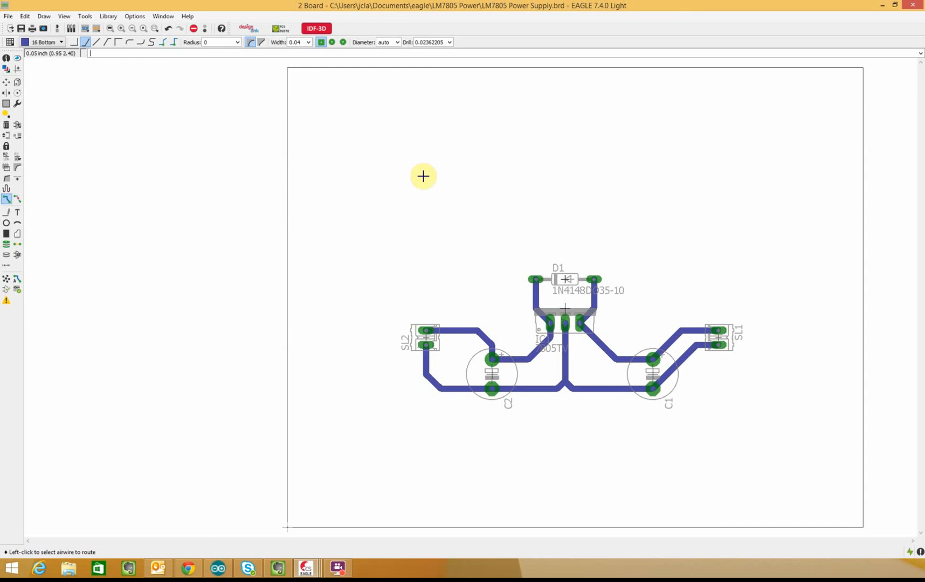
Open the layer display settings and move the dialog beside the board outline
click(45, 42)
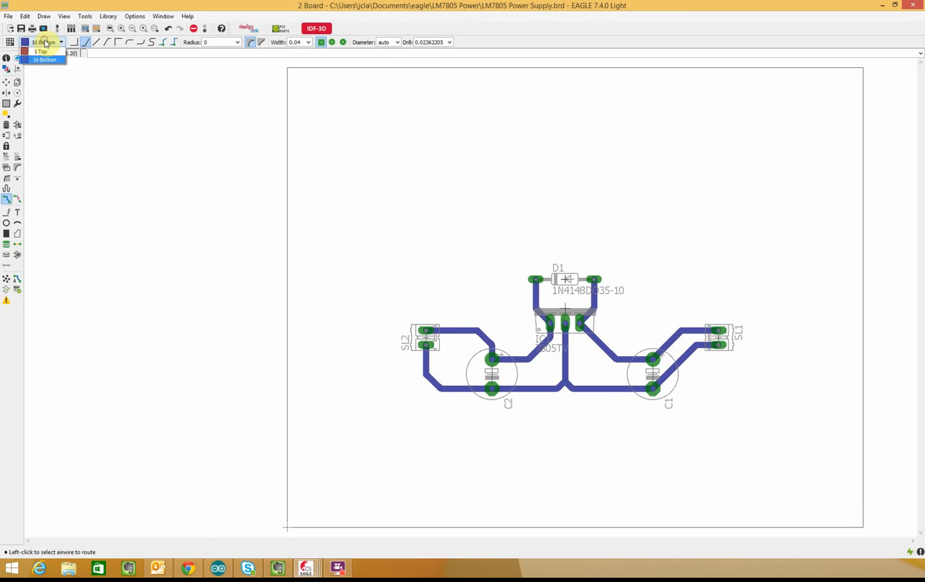
click(46, 44)
click(6, 71)
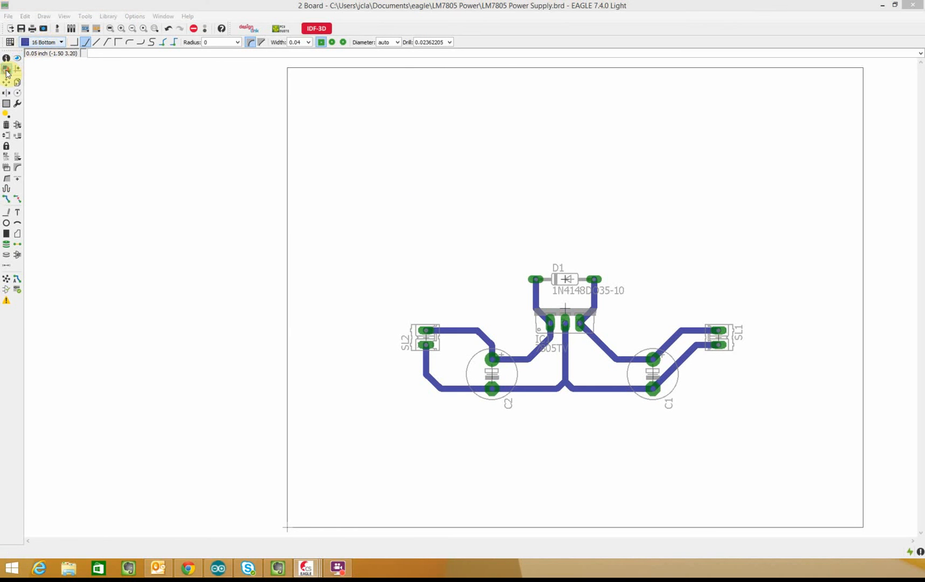
drag(93, 6, 182, 92)
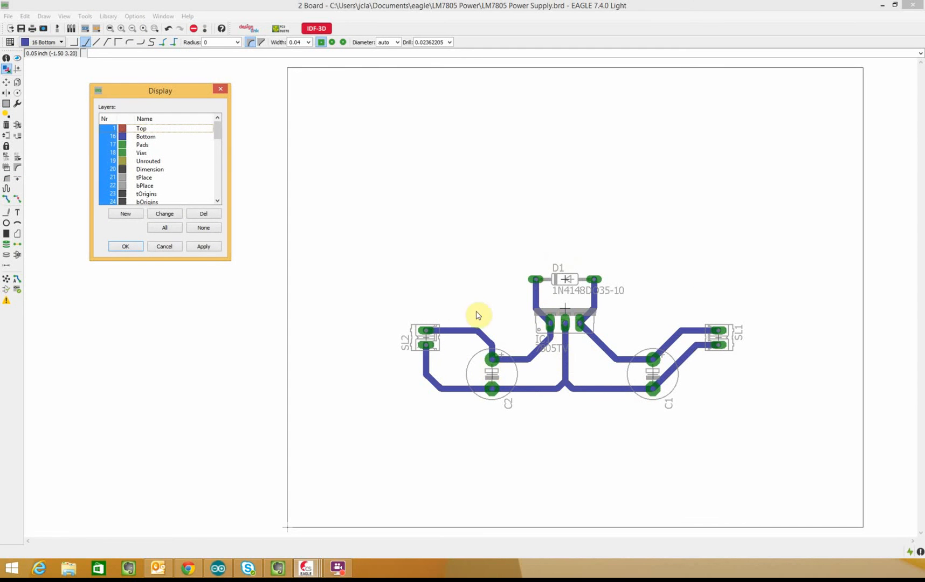
Try hiding the Pads, Vias and Unrouted layers, and turn them back on
click(114, 144)
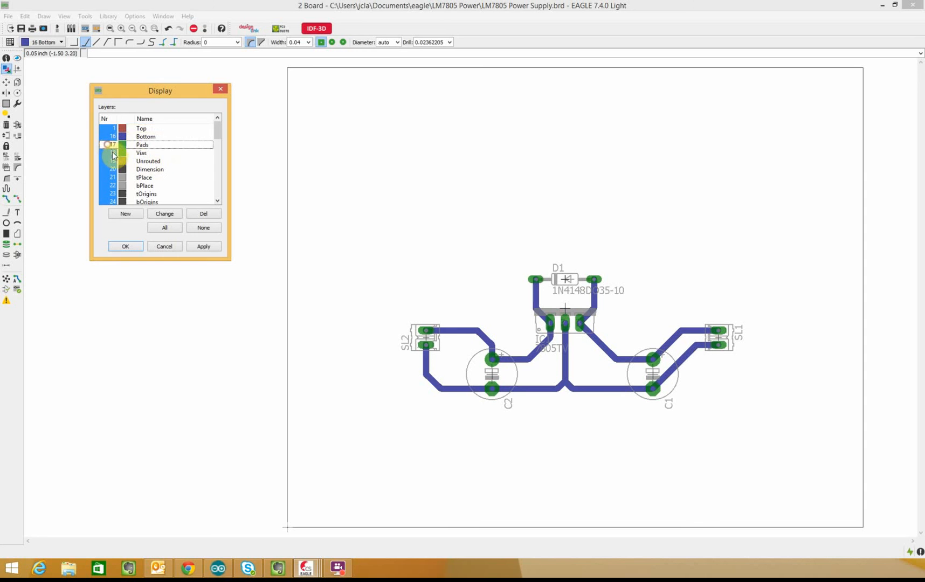
click(113, 152)
click(114, 161)
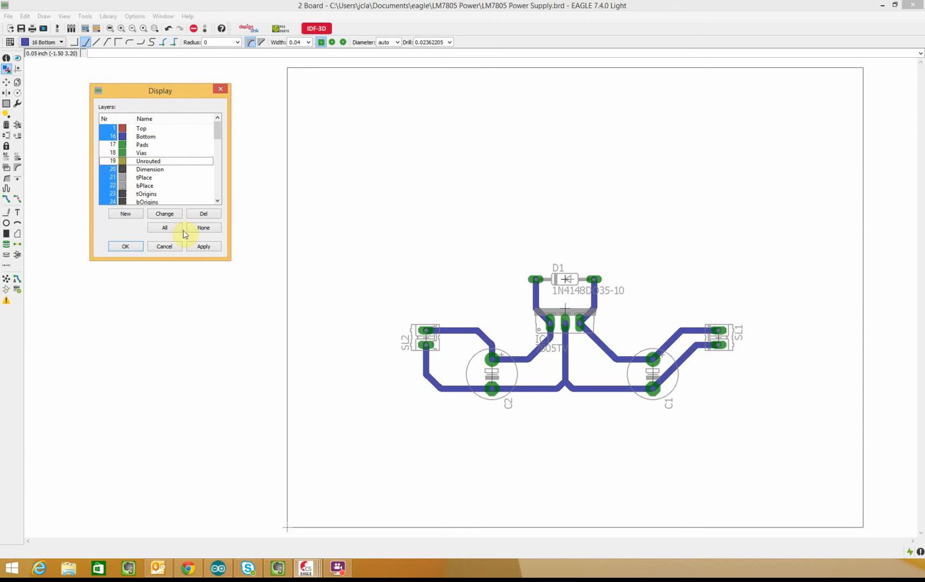
click(200, 248)
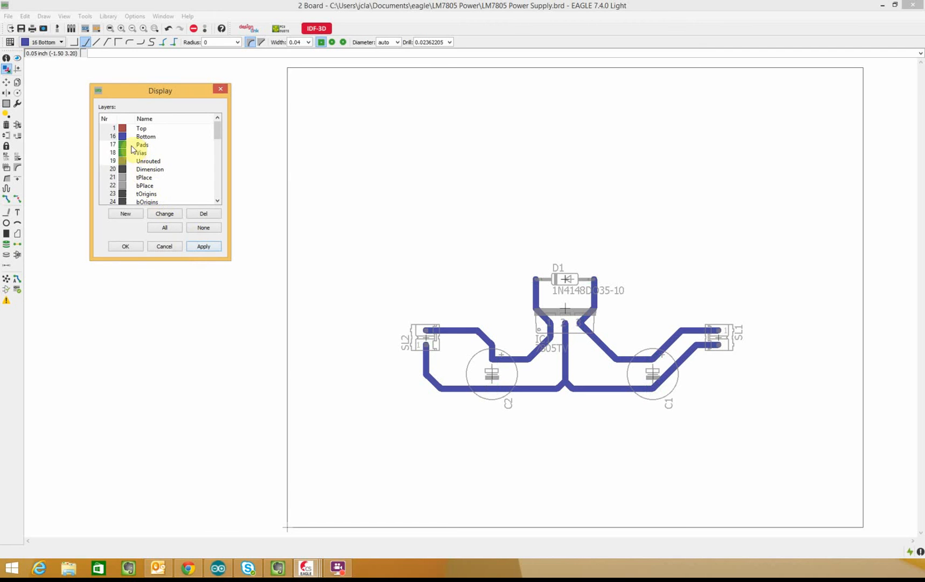
click(112, 145)
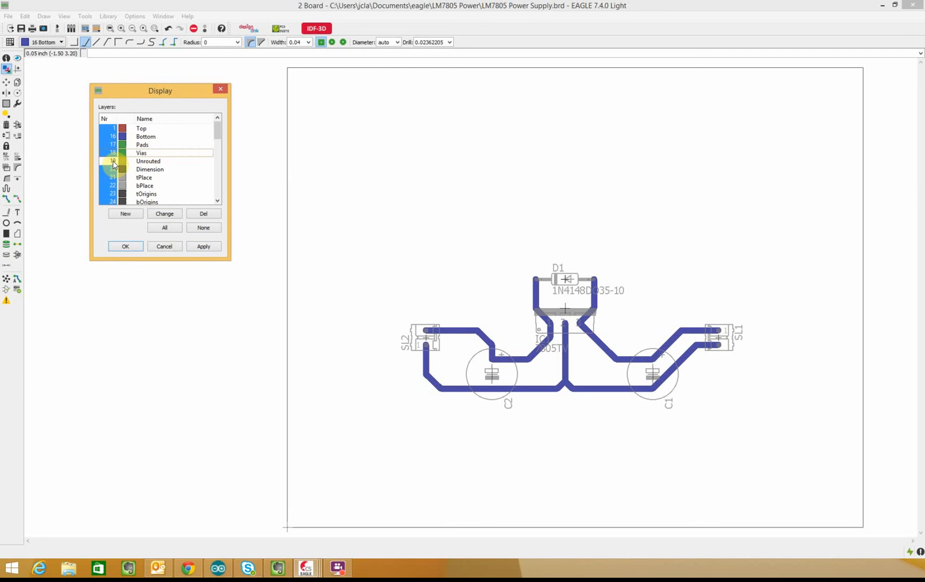
click(113, 161)
Hide the Dimension, tPlace, bPlace, tOrigins and bOrigins layers
click(111, 169)
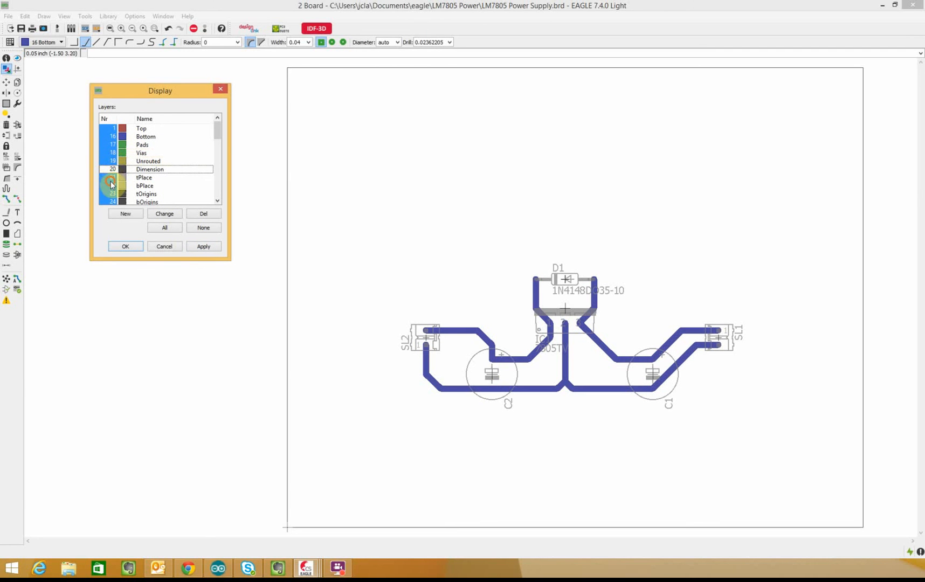
click(111, 178)
click(111, 187)
click(113, 194)
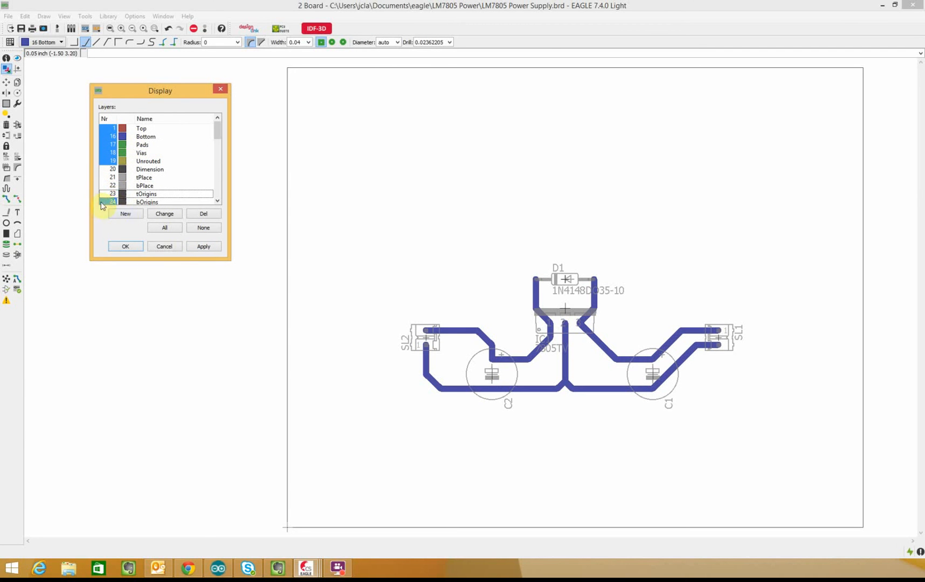
click(111, 202)
click(190, 248)
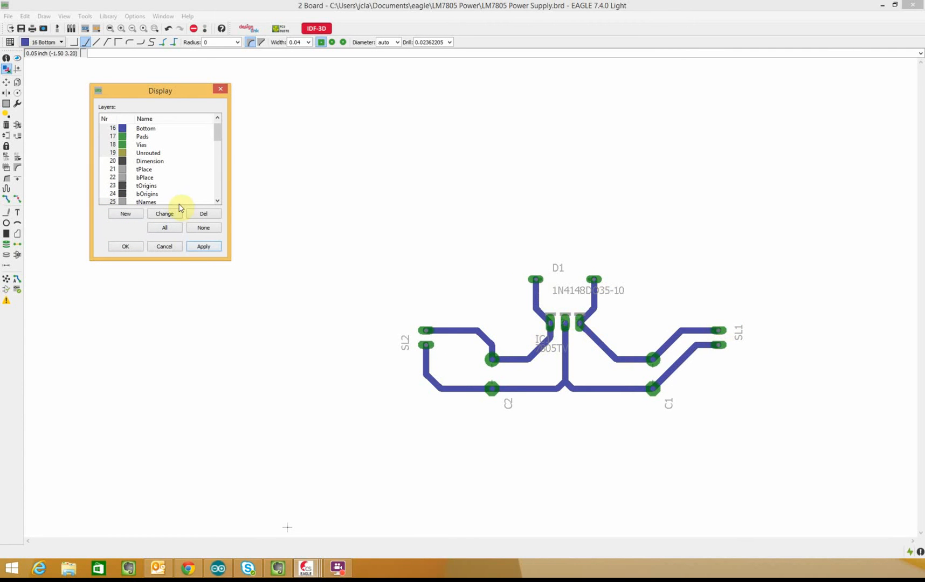
Hide the component text layers tNames, bNames, tValues and bValues
scroll(171, 163, down, 2)
click(110, 152)
click(111, 161)
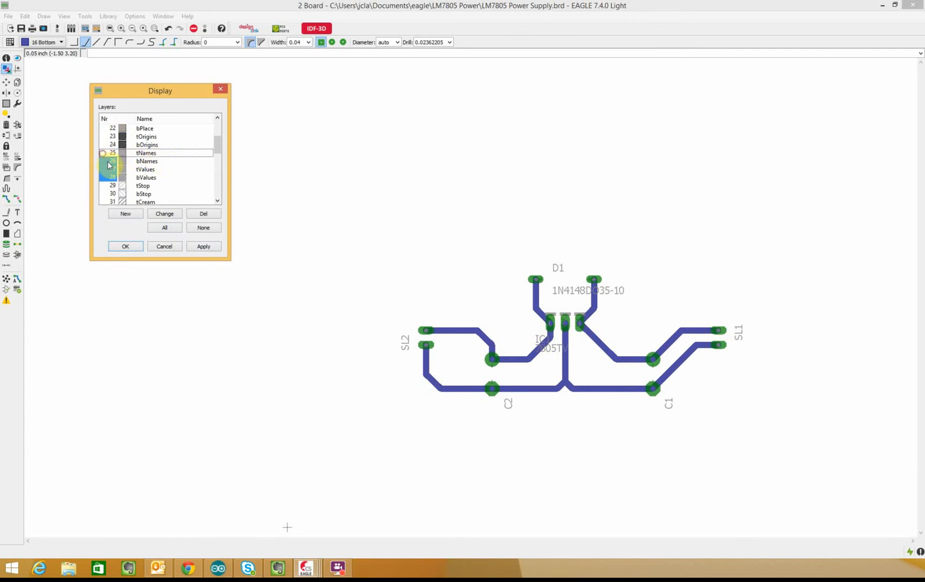
click(110, 169)
click(110, 176)
click(211, 247)
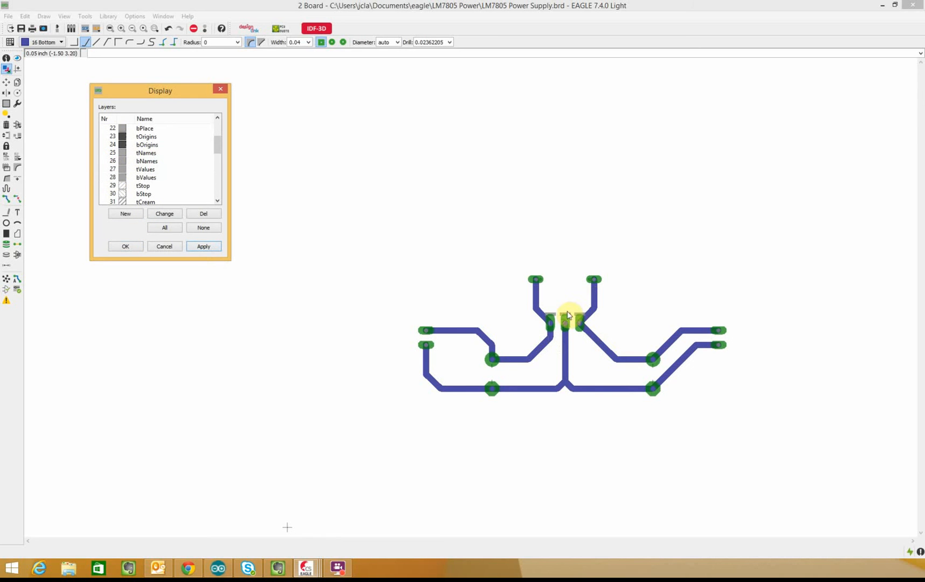
Hide the Document, Reference, tDocu and bDocu layers and close the layer display settings
drag(221, 145, 221, 193)
click(113, 170)
click(113, 178)
click(113, 186)
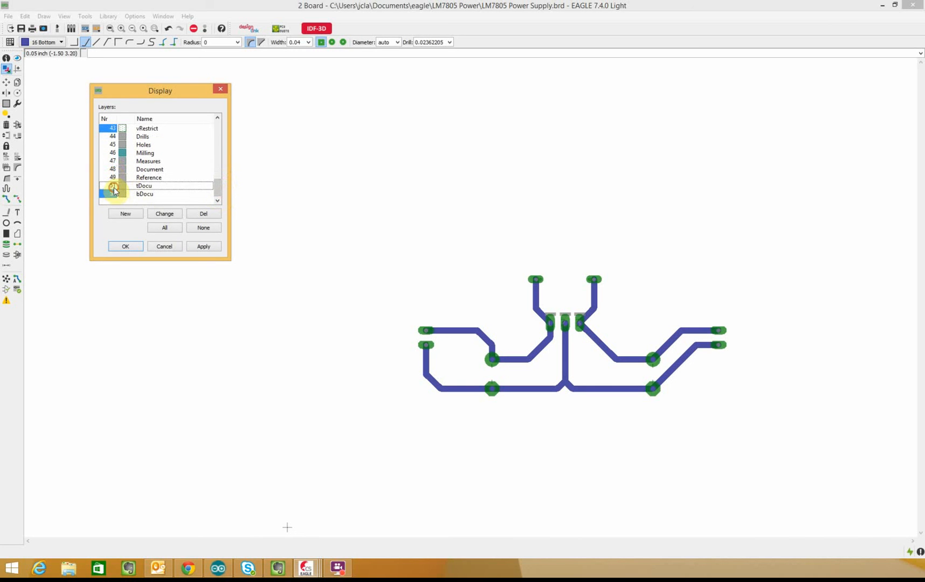
click(114, 194)
click(204, 247)
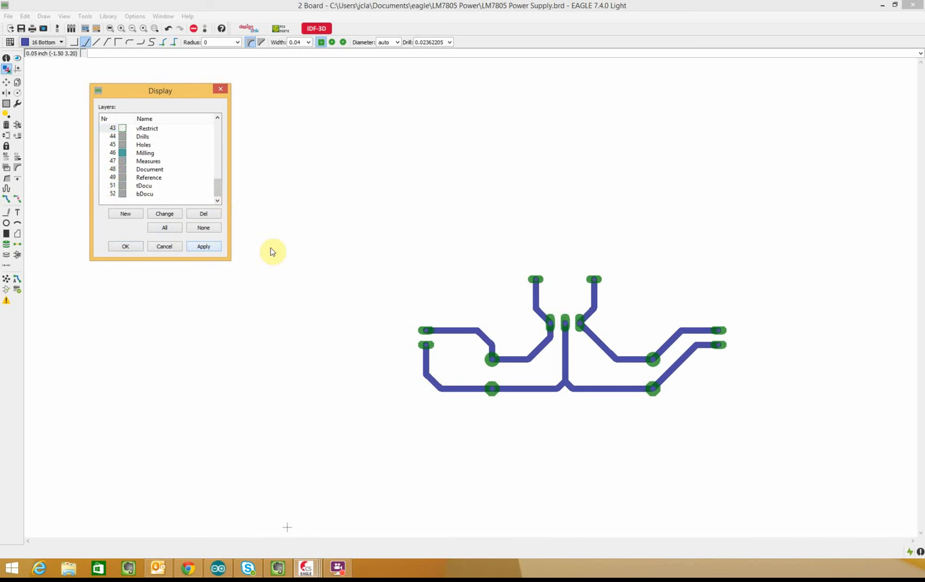
click(127, 247)
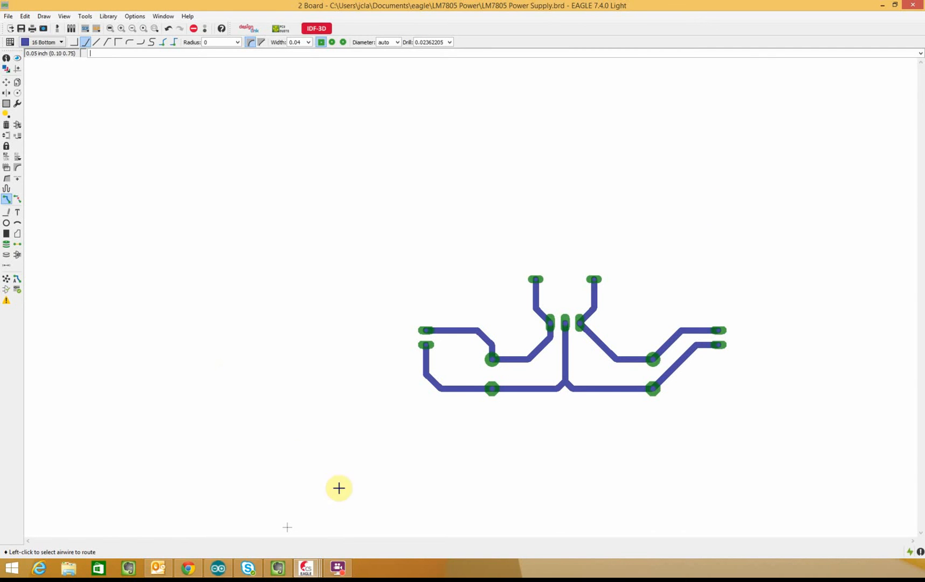
Switch to the Control Panel to view the LM7805 Power Supply schematic preview, and return to the board
click(299, 515)
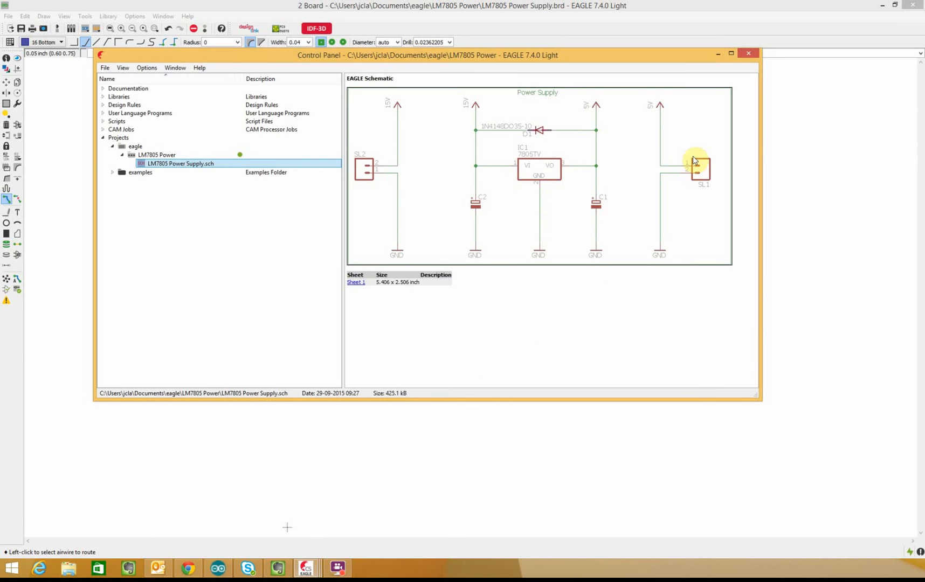
click(350, 499)
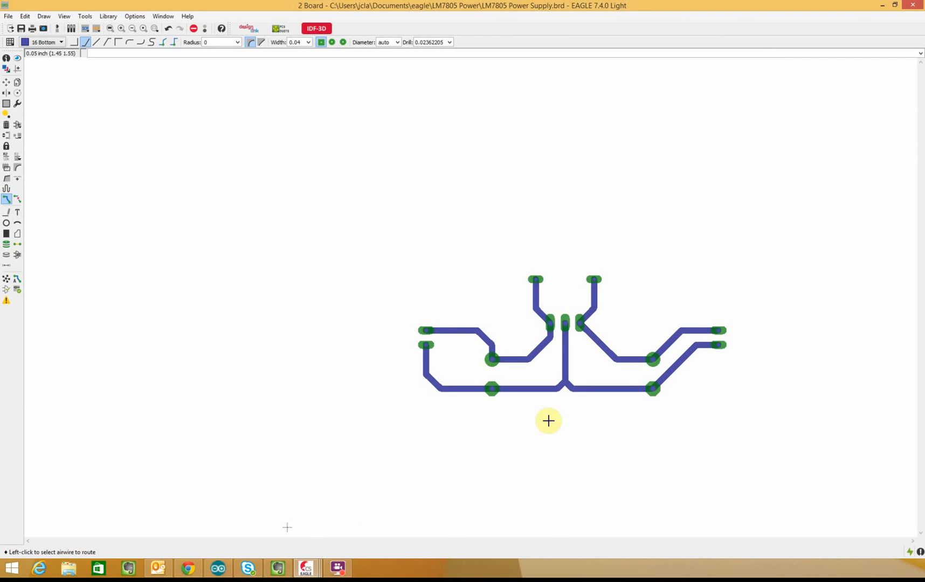